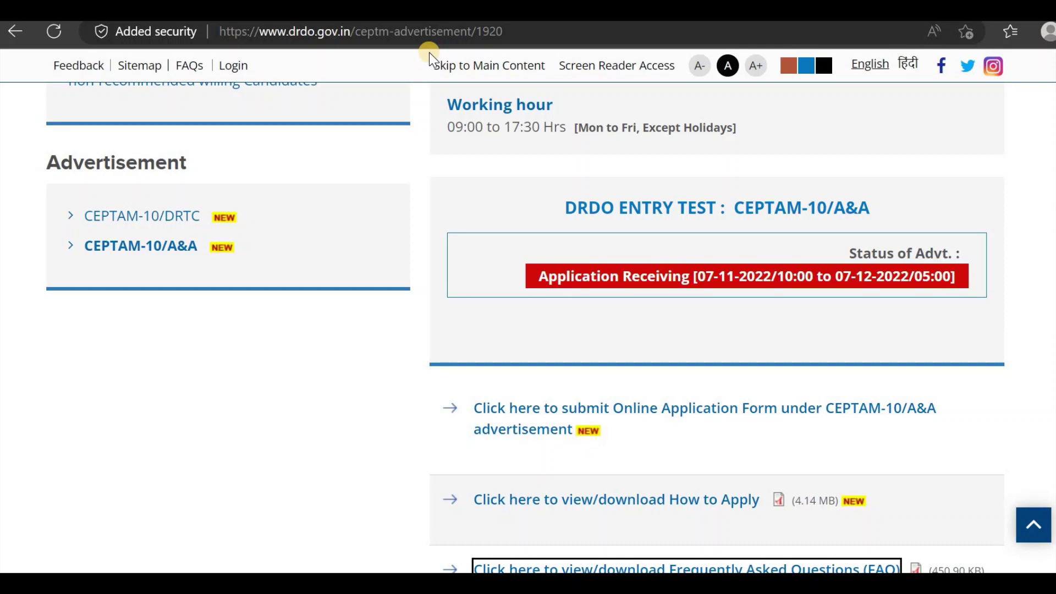
Step: Open the online application form site for the CEPTAM-10/A&A advertisement, agreeing to proceed to the external website
{"action": "scroll", "coordinate": [429, 52], "scroll_direction": "down", "scroll_amount": 3}
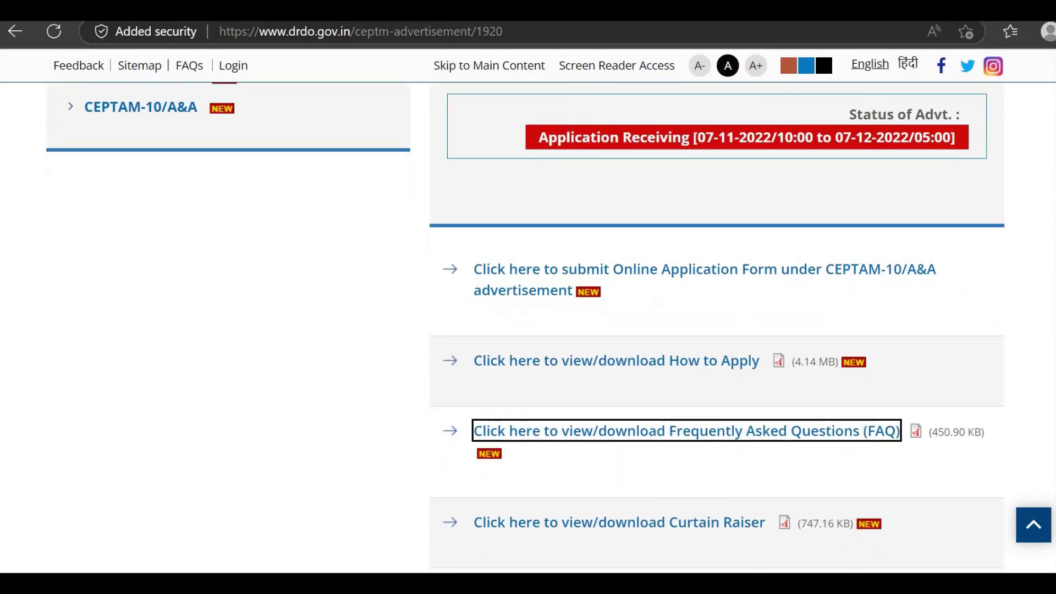
{"action": "left_click", "coordinate": [710, 275]}
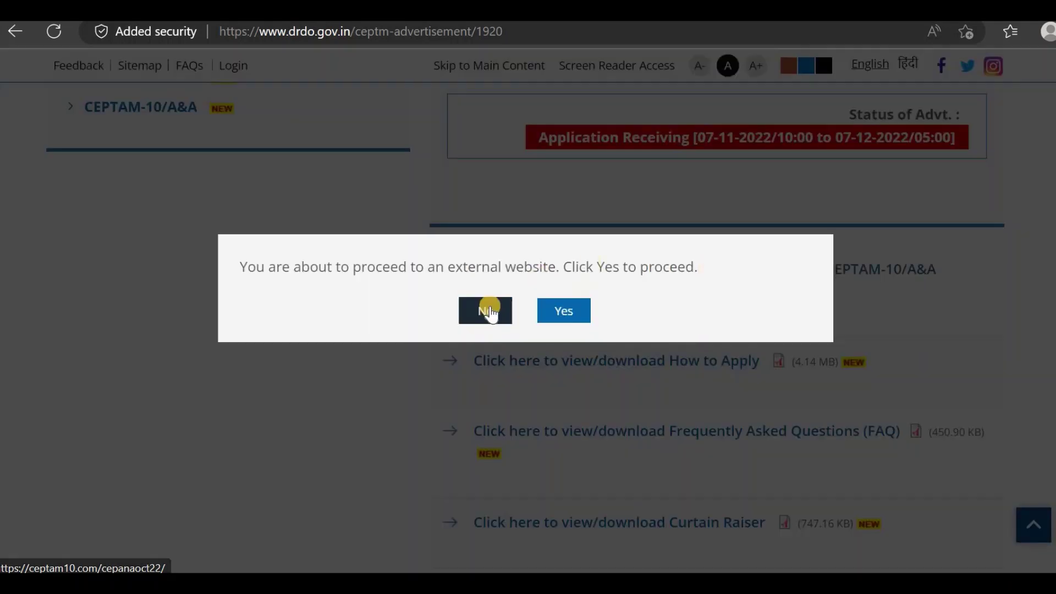
{"action": "left_click", "coordinate": [559, 318]}
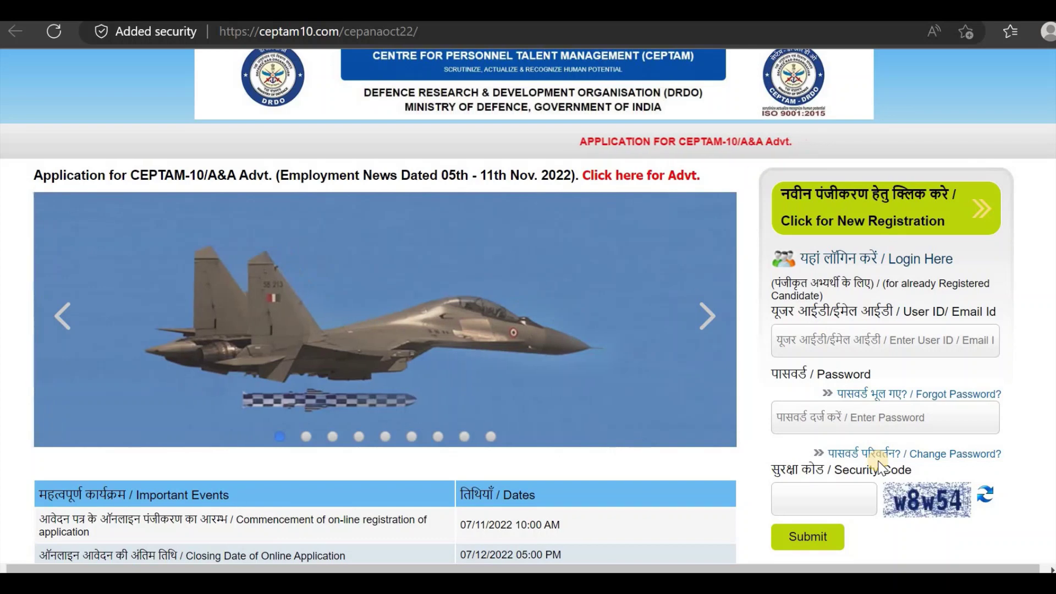
Step: Open the new registration form and register with the candidate's full name, mobile number and e-mail ID
{"action": "left_click", "coordinate": [852, 221]}
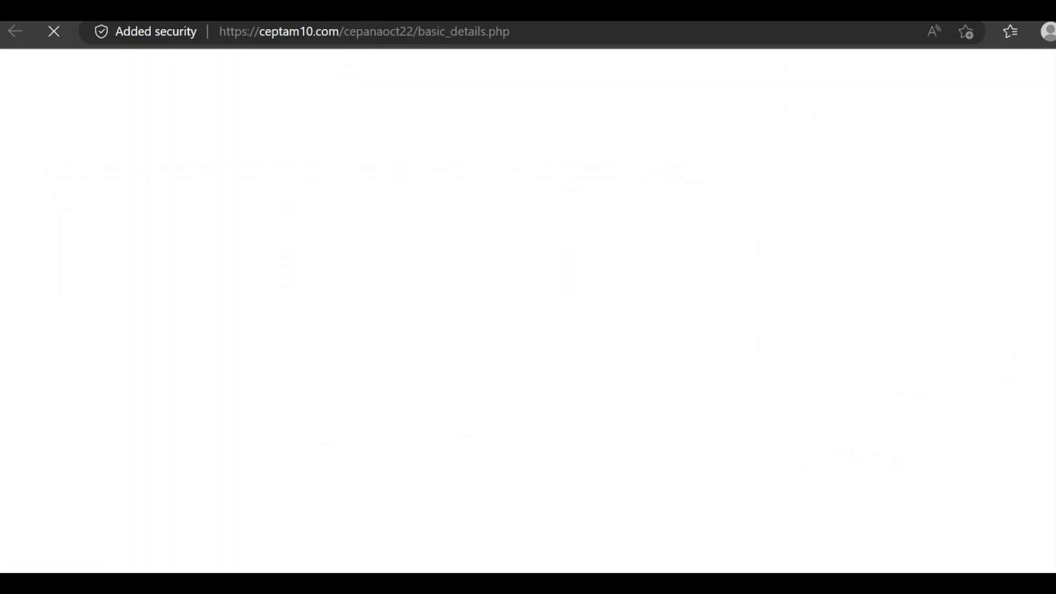
{"action": "scroll", "coordinate": [378, 255], "scroll_direction": "down", "scroll_amount": 1}
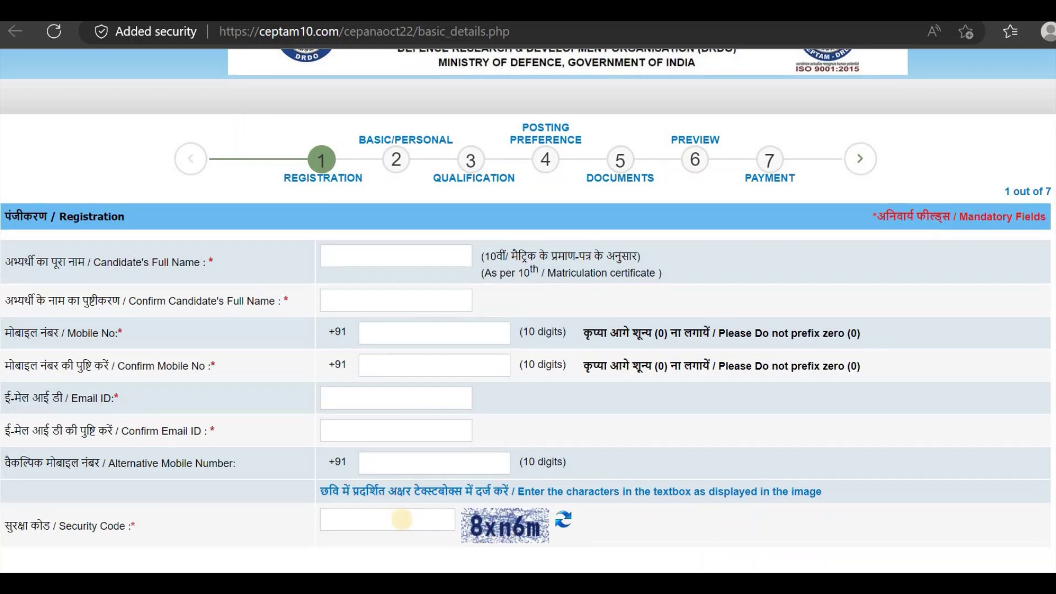
{"action": "scroll", "coordinate": [402, 520], "scroll_direction": "down", "scroll_amount": 2}
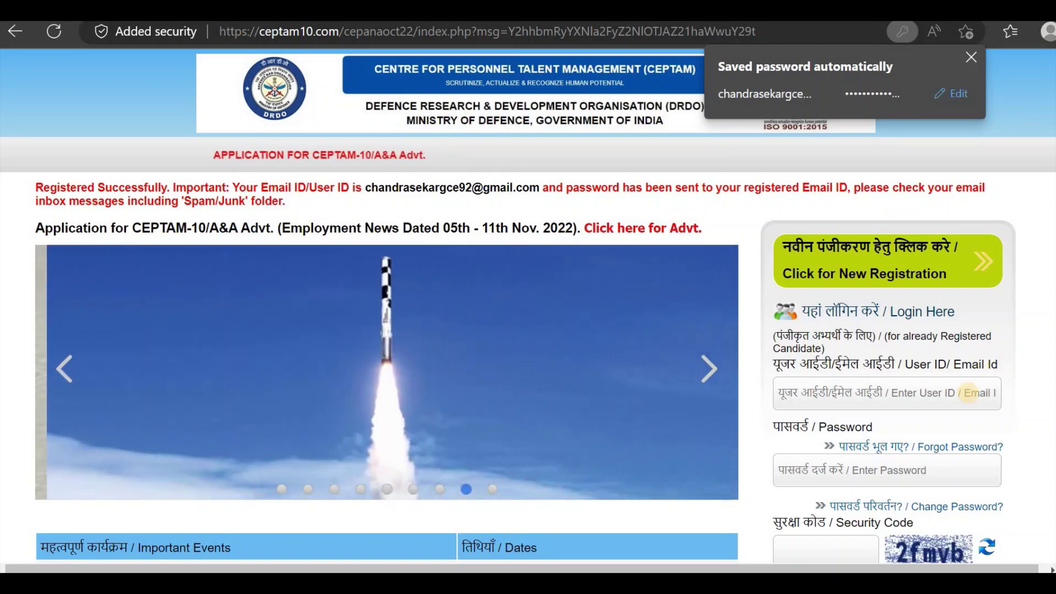
Step: Log in as a registered candidate with the registered e-mail ID, account password and security code
{"action": "scroll", "coordinate": [968, 392], "scroll_direction": "down", "scroll_amount": 4}
{"action": "scroll", "coordinate": [1011, 351], "scroll_direction": "down", "scroll_amount": 3}
{"action": "scroll", "coordinate": [1012, 351], "scroll_direction": "up", "scroll_amount": 3}
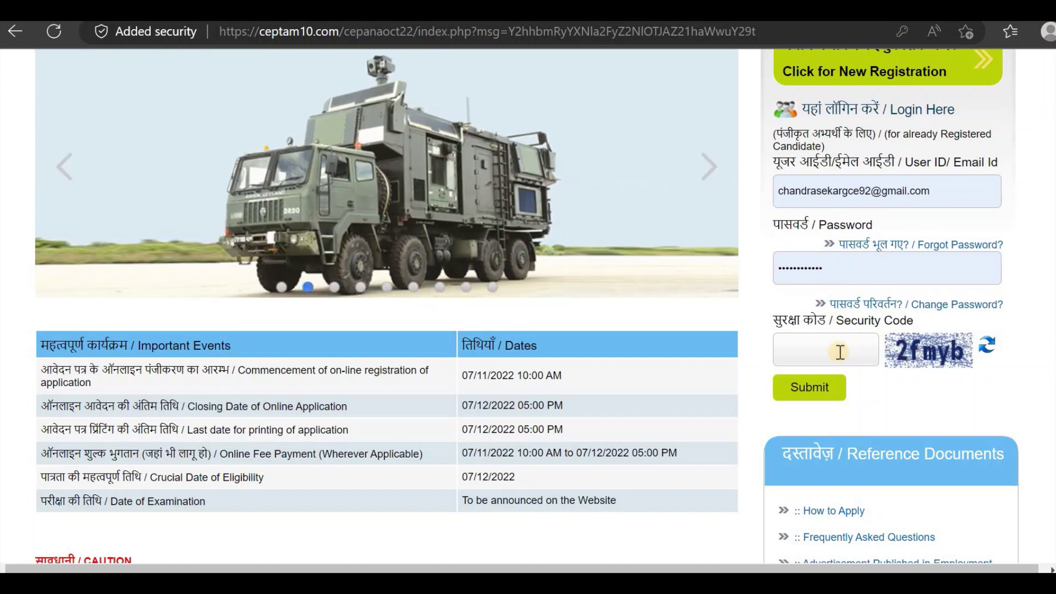
{"action": "left_click", "coordinate": [812, 395]}
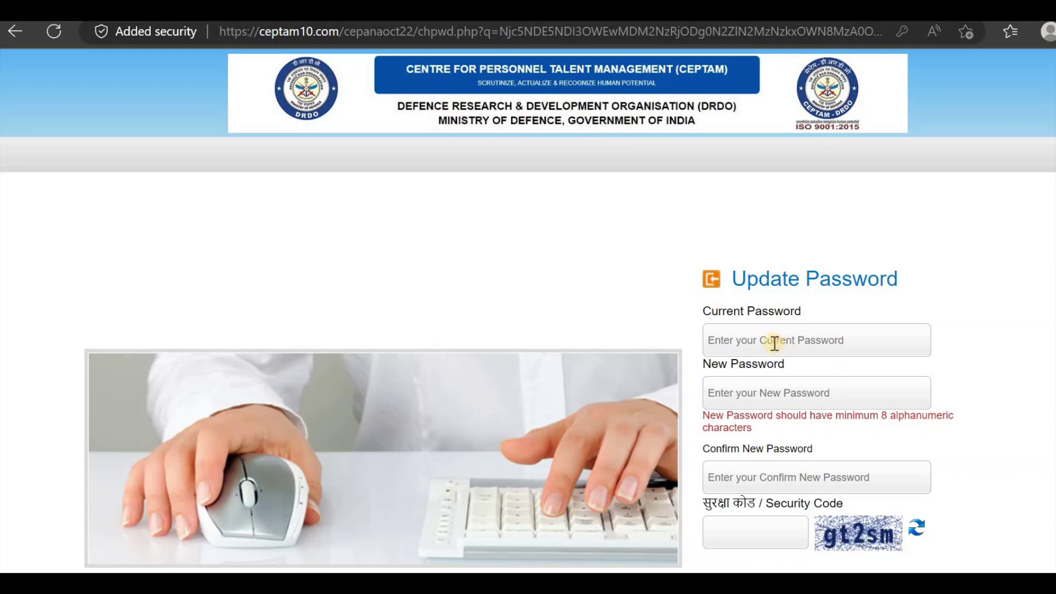
Step: Update the account password by filling in the new password and the remaining password form fields, and submit the change
{"action": "left_click", "coordinate": [770, 394]}
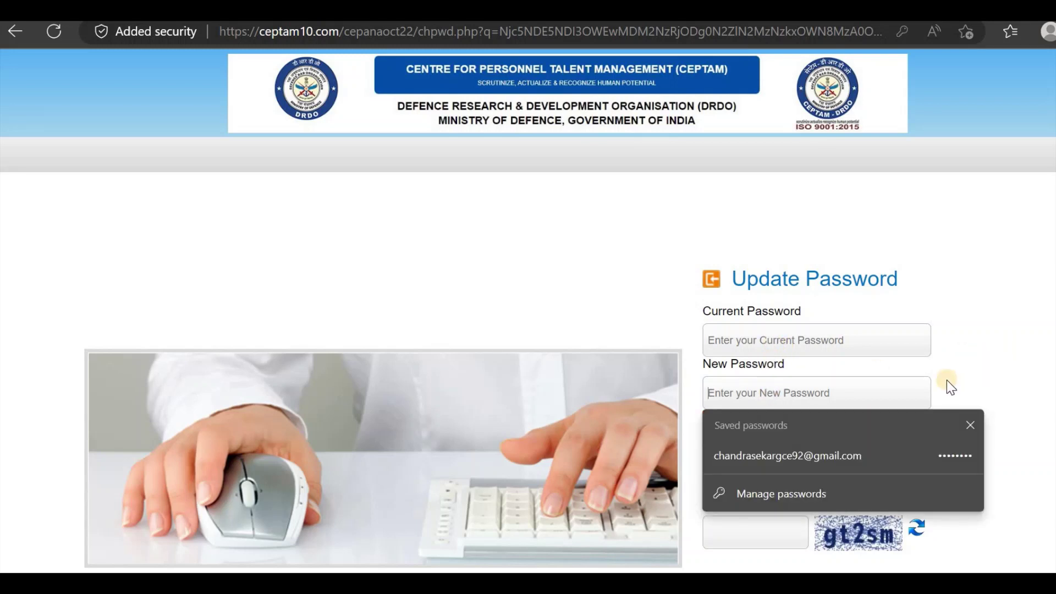
{"action": "left_click", "coordinate": [969, 424]}
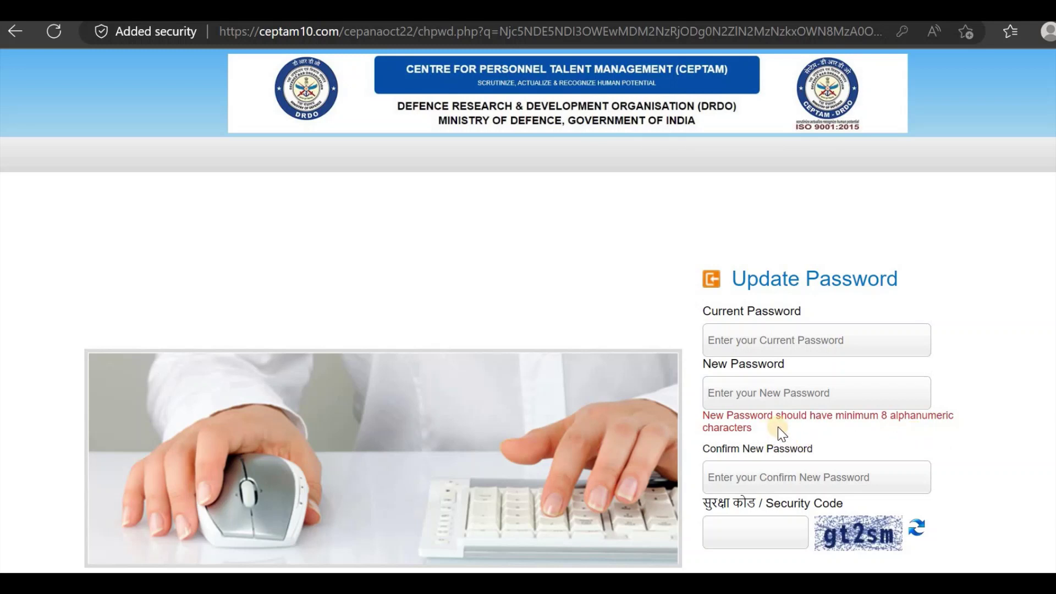
{"action": "scroll", "coordinate": [778, 427], "scroll_direction": "down", "scroll_amount": 2}
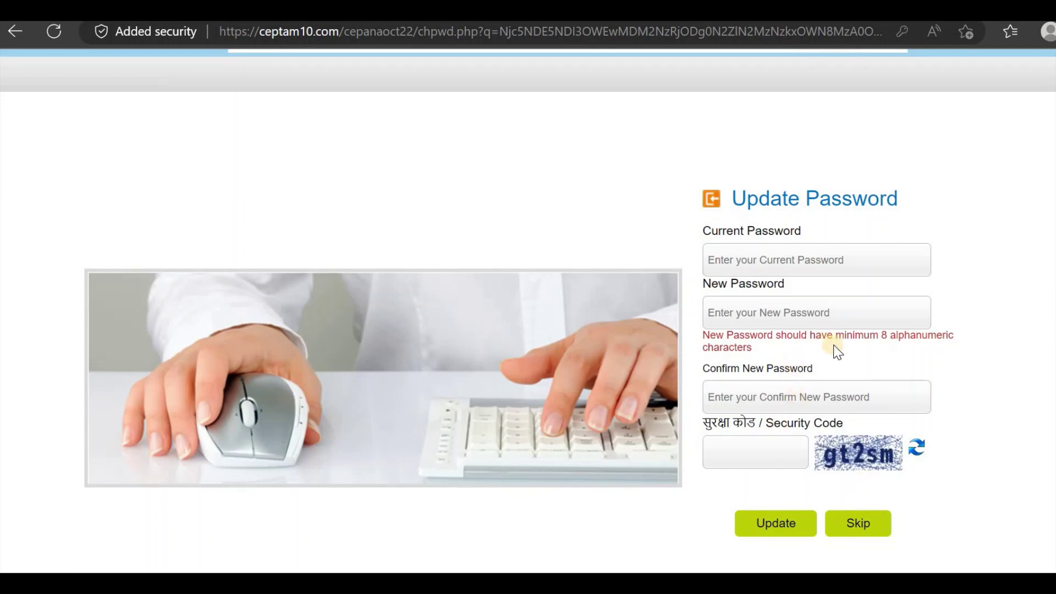
{"action": "left_click", "coordinate": [810, 325]}
{"action": "type", "text": "••••••"}
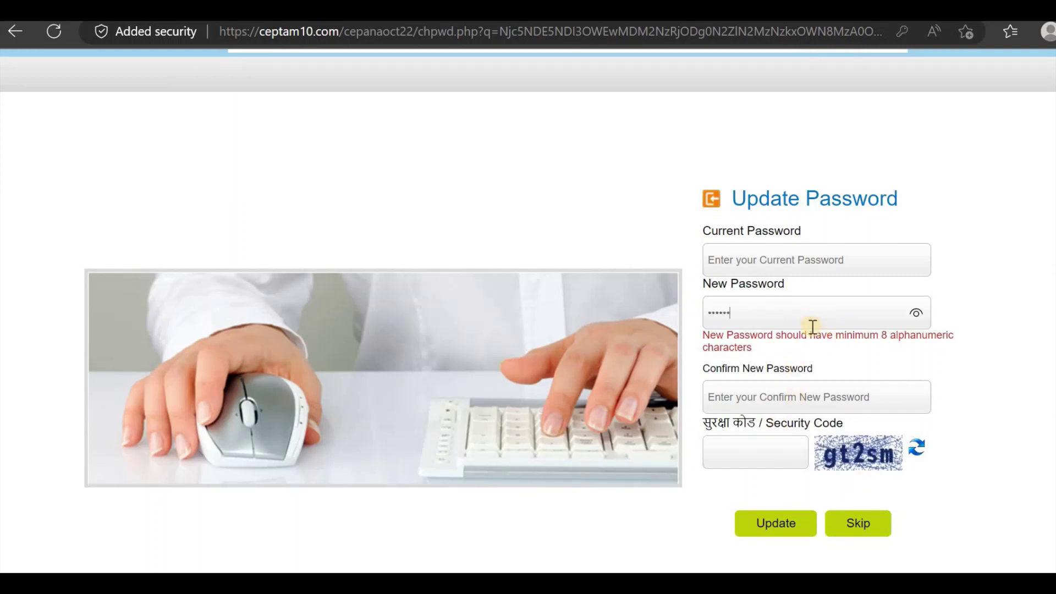
{"action": "left_click", "coordinate": [967, 361]}
{"action": "left_click", "coordinate": [790, 528]}
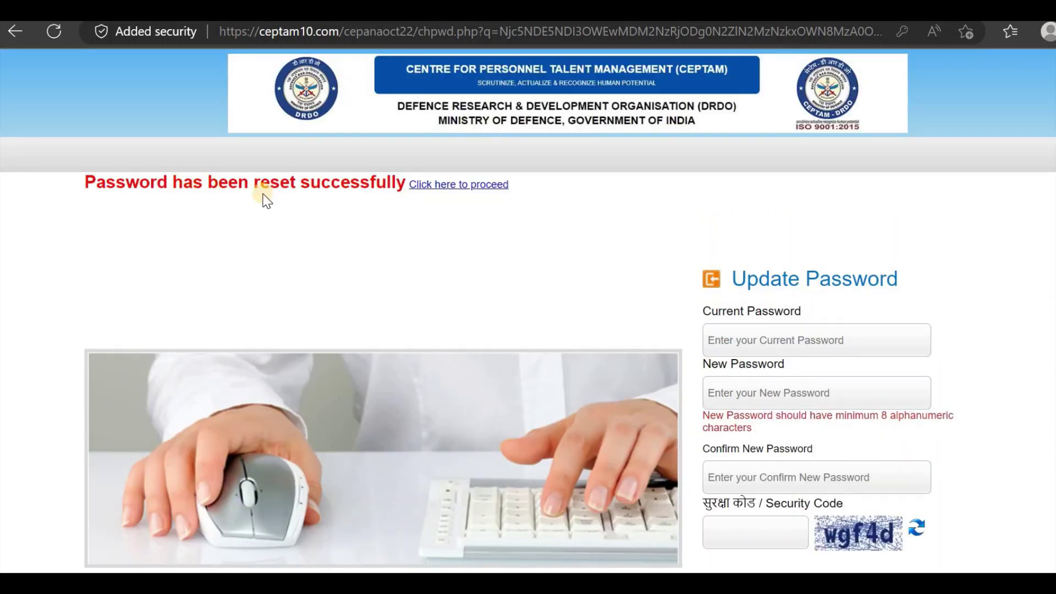
Step: Proceed to the applicant dashboard and continue past the instructions on required scanned documents
{"action": "left_click", "coordinate": [448, 187]}
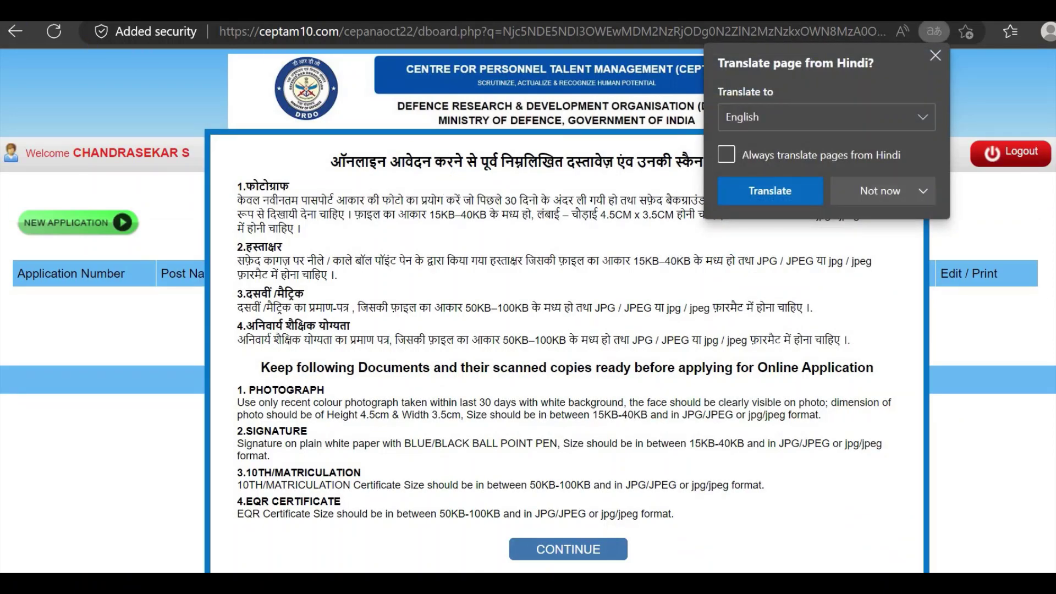
{"action": "scroll", "coordinate": [481, 453], "scroll_direction": "down", "scroll_amount": 1}
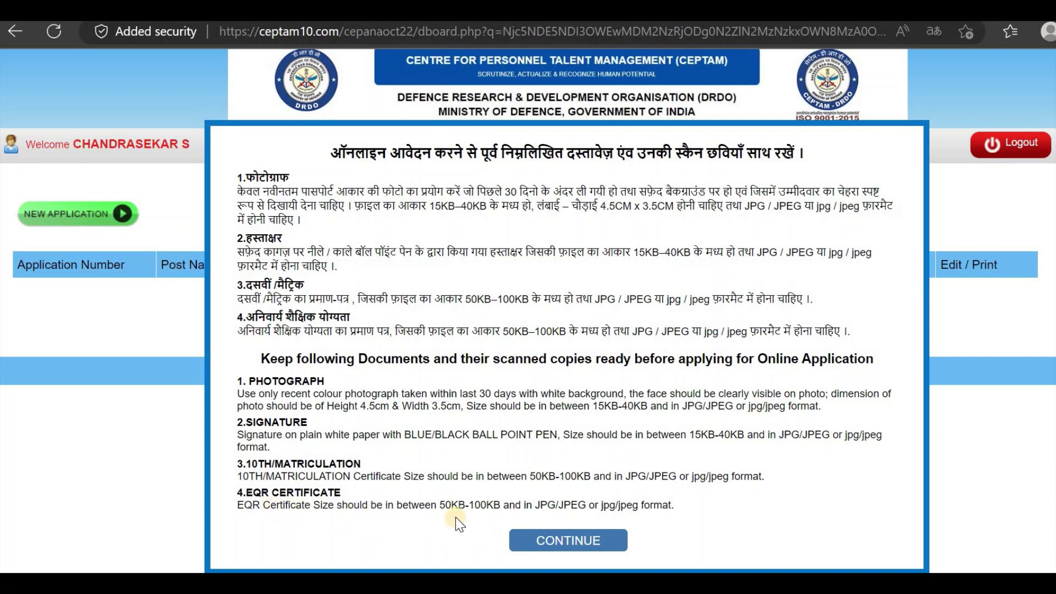
{"action": "left_click", "coordinate": [548, 541]}
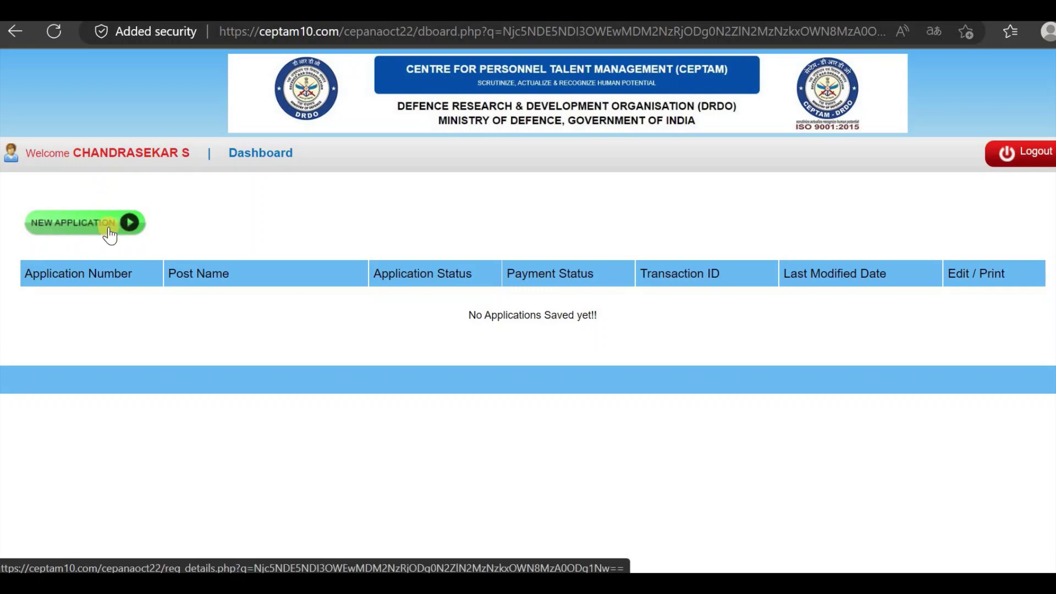
Step: Start a new application and set its post to 0401 - Stenographer Grade-I (English Typing)
{"action": "left_click", "coordinate": [77, 222]}
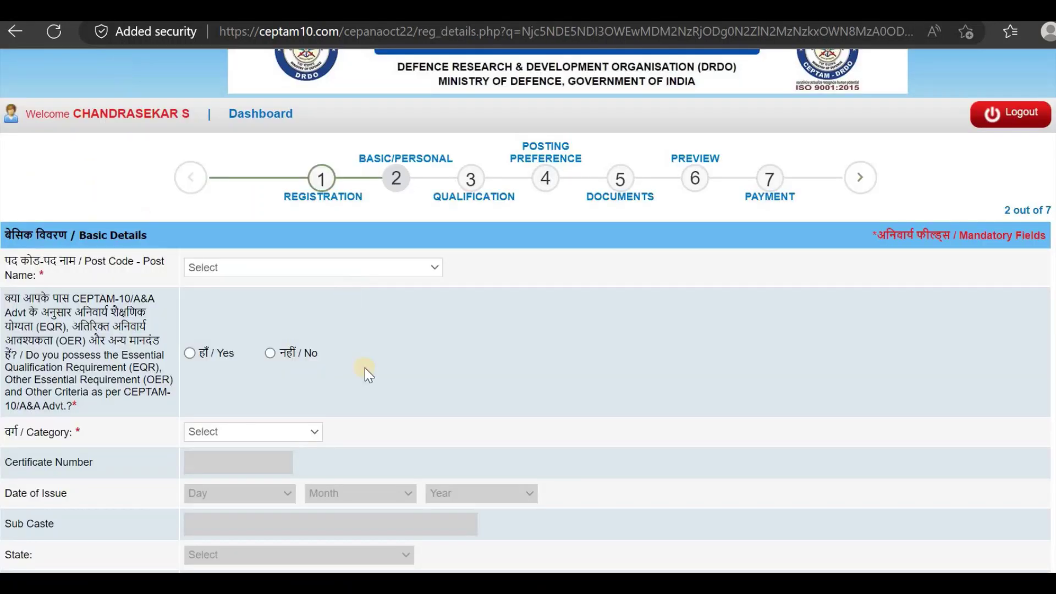
{"action": "left_click", "coordinate": [253, 270]}
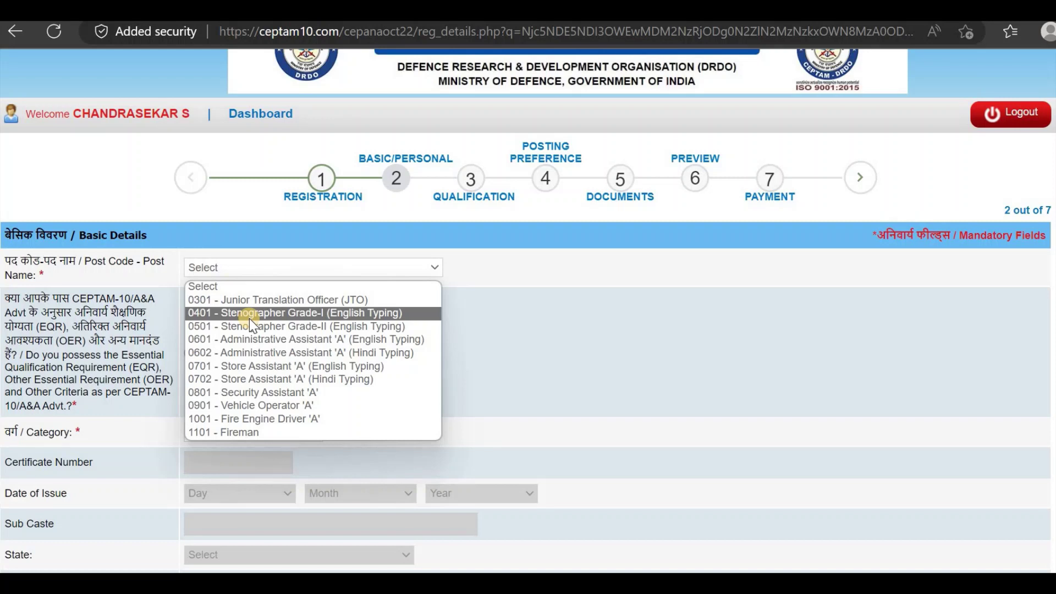
{"action": "left_click", "coordinate": [226, 236]}
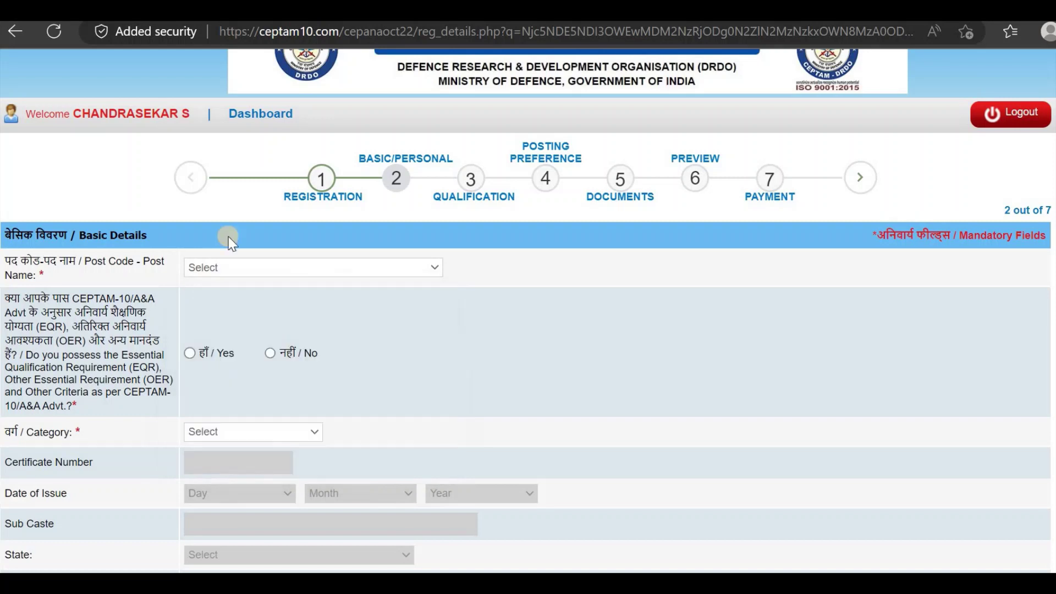
{"action": "left_click", "coordinate": [274, 266]}
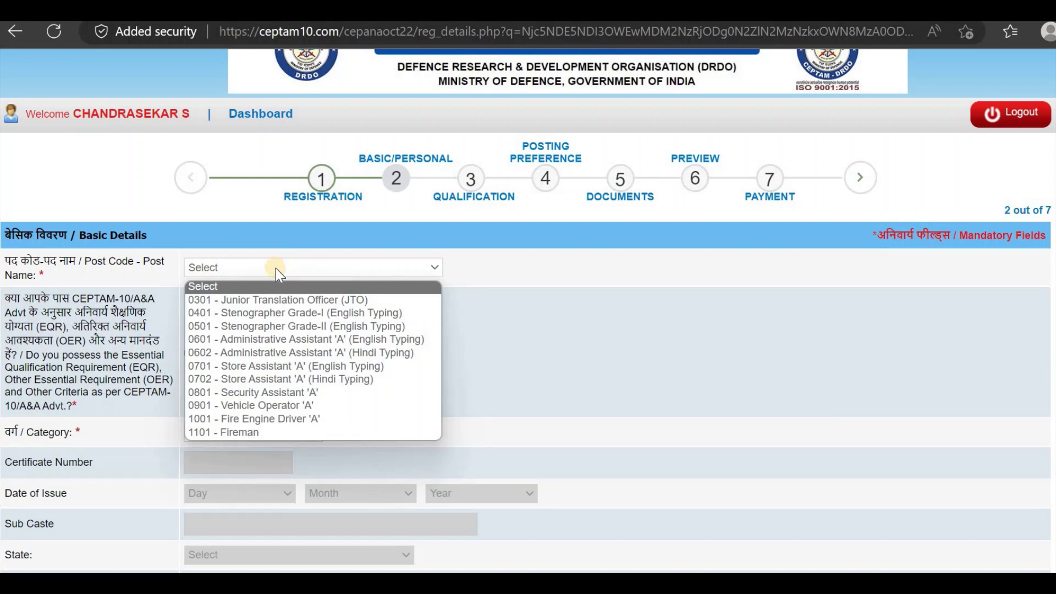
{"action": "left_click", "coordinate": [286, 314]}
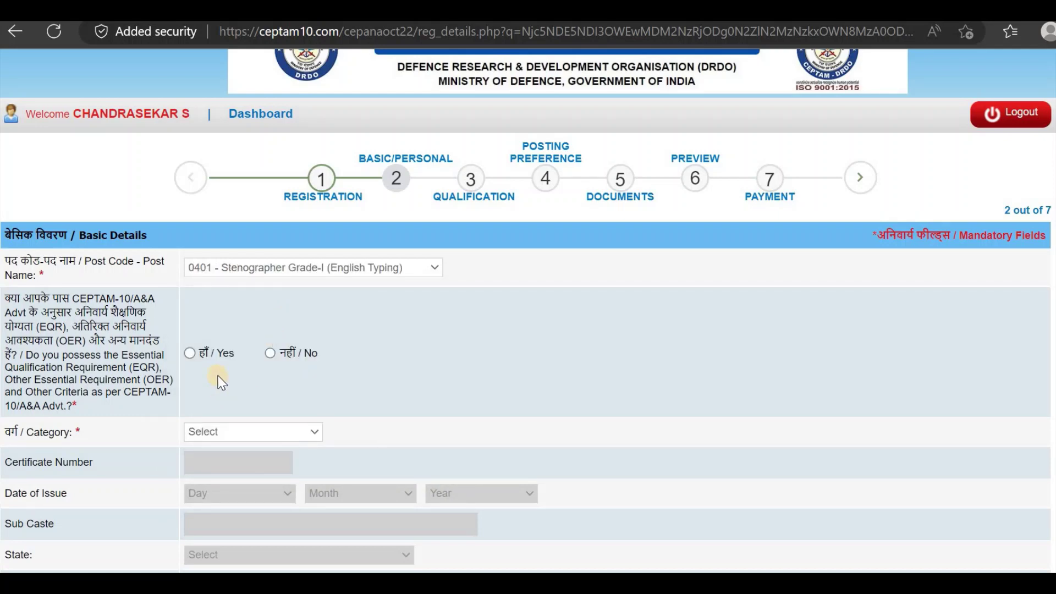
Step: Answer Yes to possessing the essential qualification requirements and set the category to OBC - Creamy layer
{"action": "scroll", "coordinate": [218, 380], "scroll_direction": "down", "scroll_amount": 2}
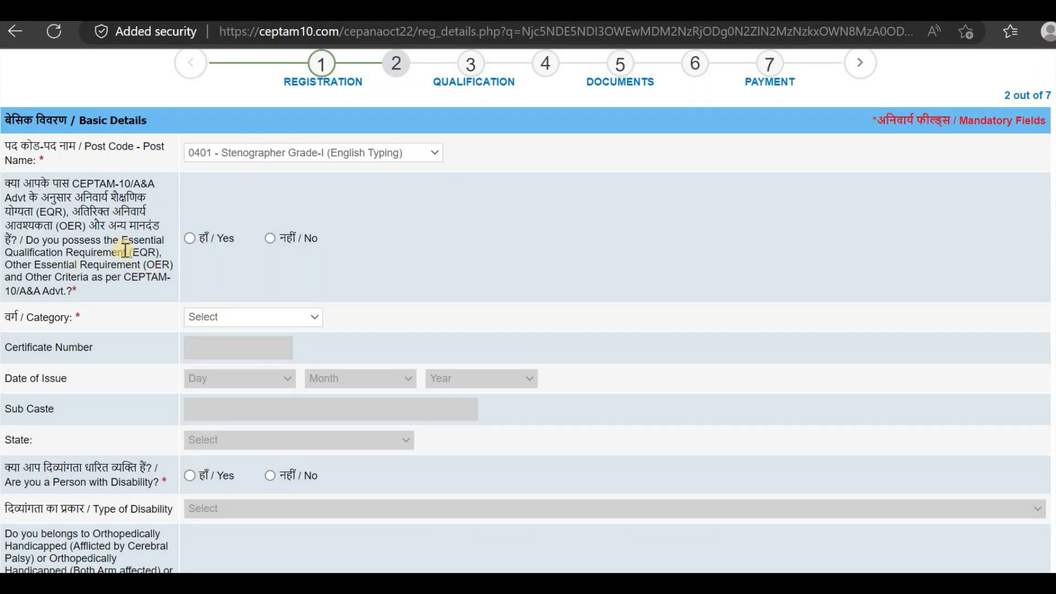
{"action": "left_click", "coordinate": [193, 240]}
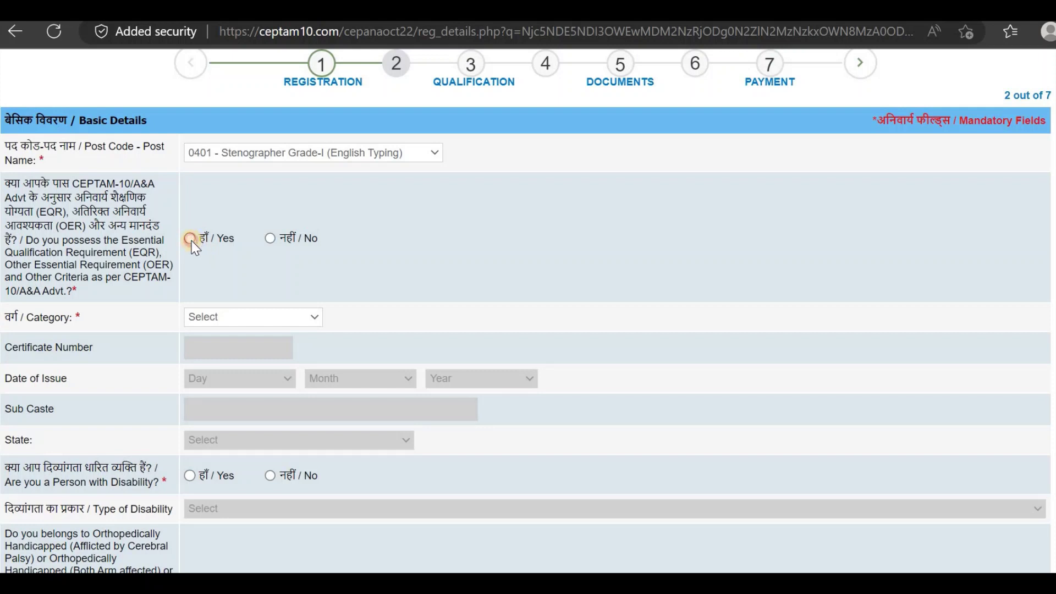
{"action": "left_click", "coordinate": [219, 316]}
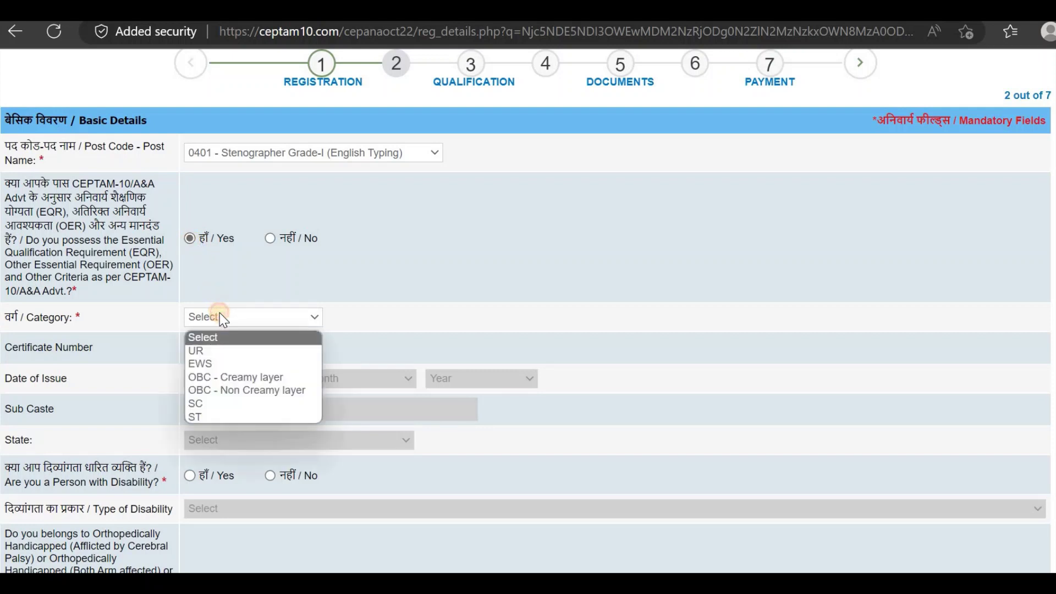
{"action": "left_click", "coordinate": [212, 351]}
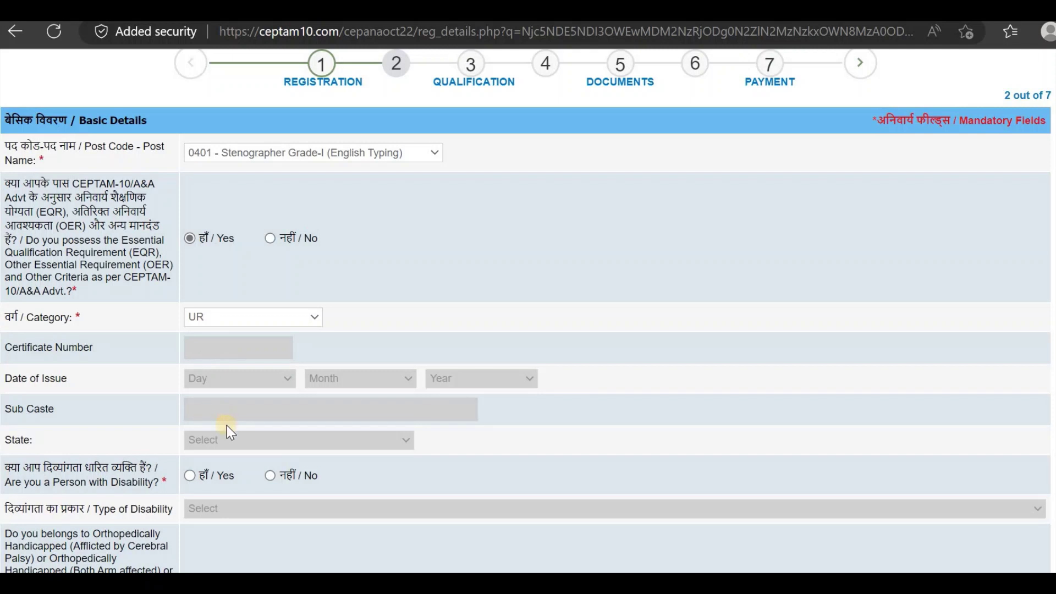
{"action": "left_click", "coordinate": [230, 313]}
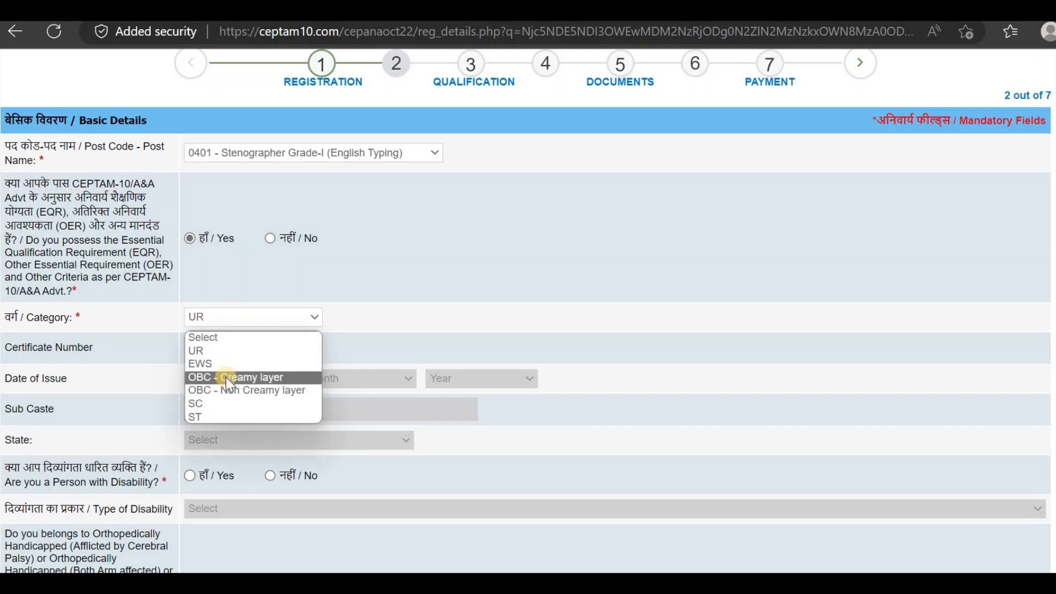
{"action": "left_click", "coordinate": [226, 377]}
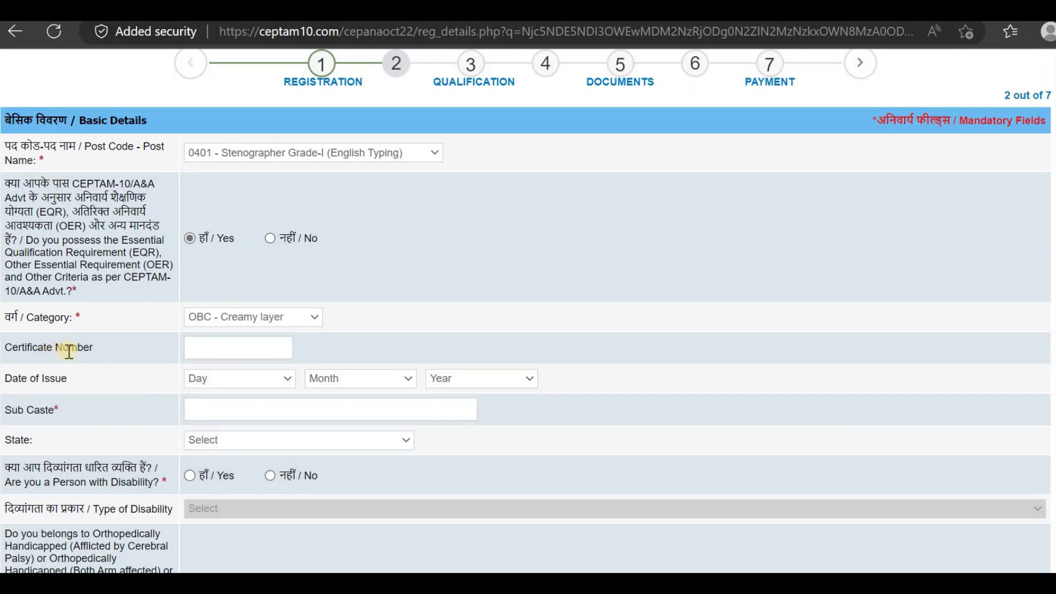
{"action": "left_click", "coordinate": [244, 329]}
{"action": "left_click", "coordinate": [241, 323]}
Step: Answer Yes to the Person with Disability question and review the available types and percentages of disability
{"action": "scroll", "coordinate": [216, 413], "scroll_direction": "down", "scroll_amount": 4}
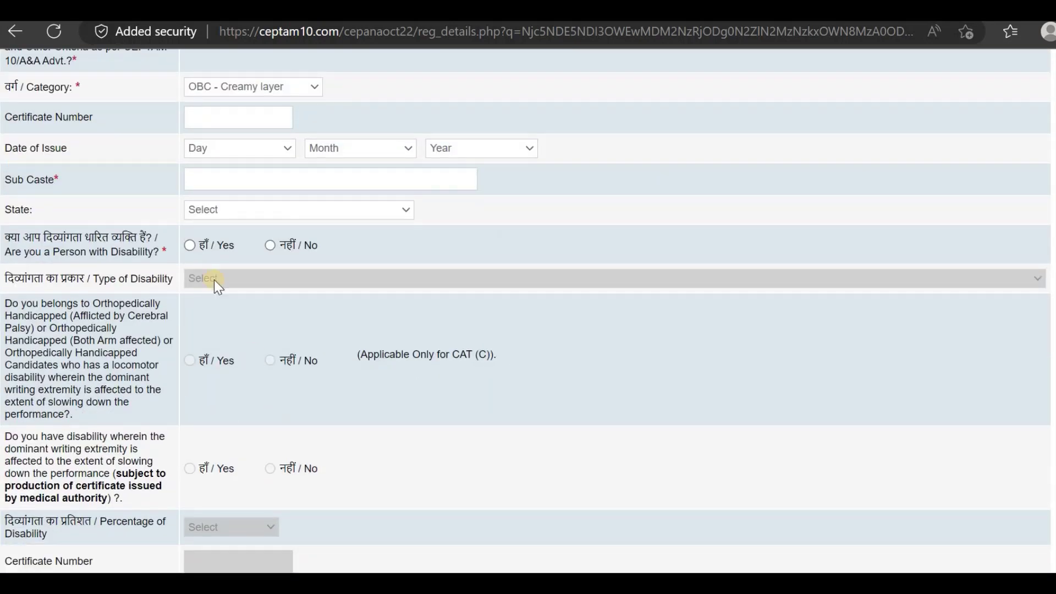
{"action": "left_click", "coordinate": [191, 245]}
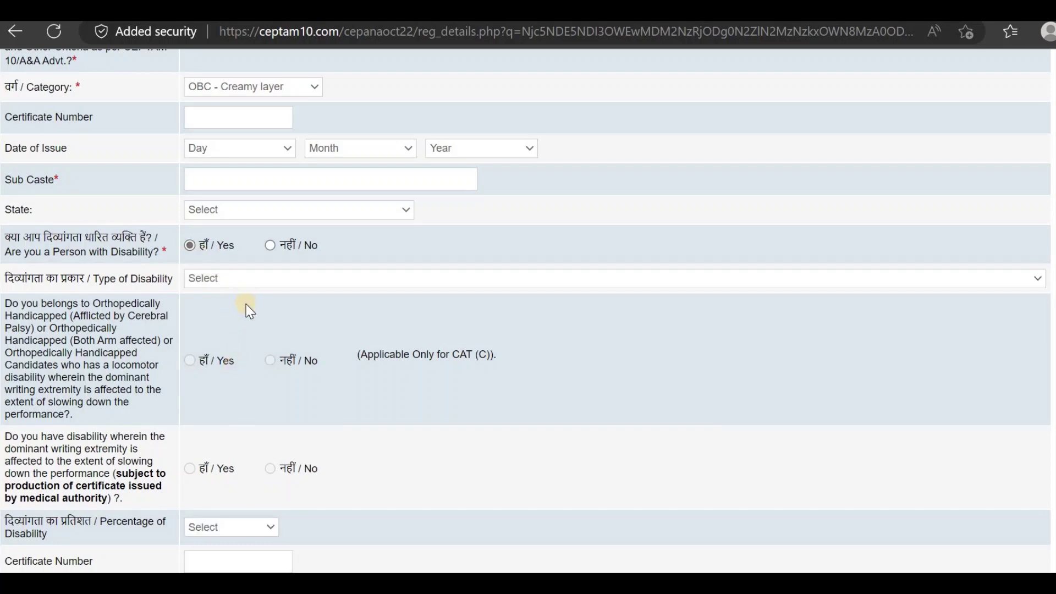
{"action": "scroll", "coordinate": [251, 312], "scroll_direction": "down", "scroll_amount": 1}
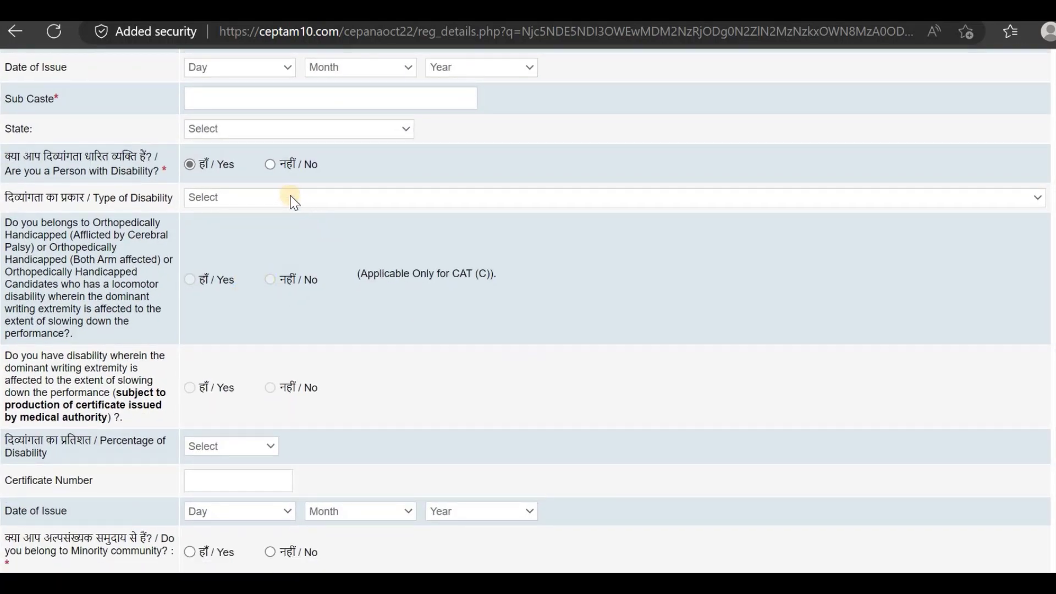
{"action": "left_click", "coordinate": [294, 203]}
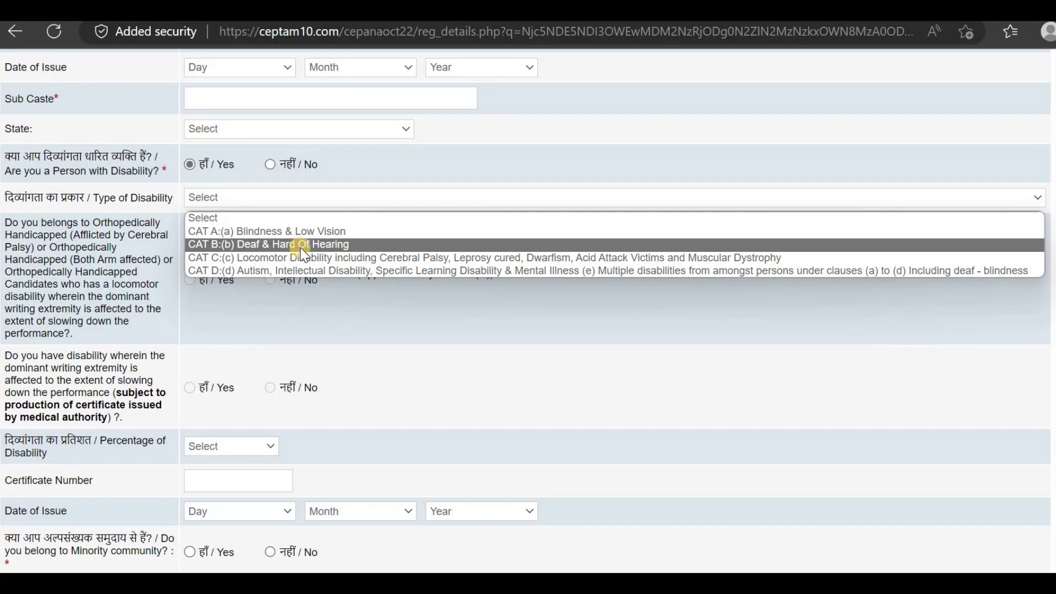
{"action": "left_click", "coordinate": [382, 313]}
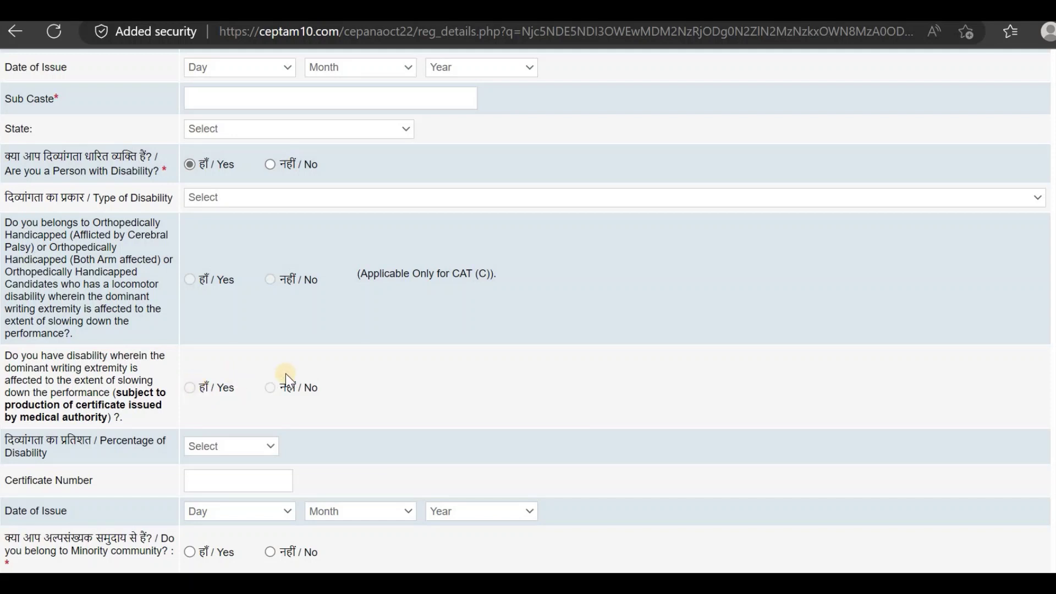
{"action": "left_click", "coordinate": [254, 453]}
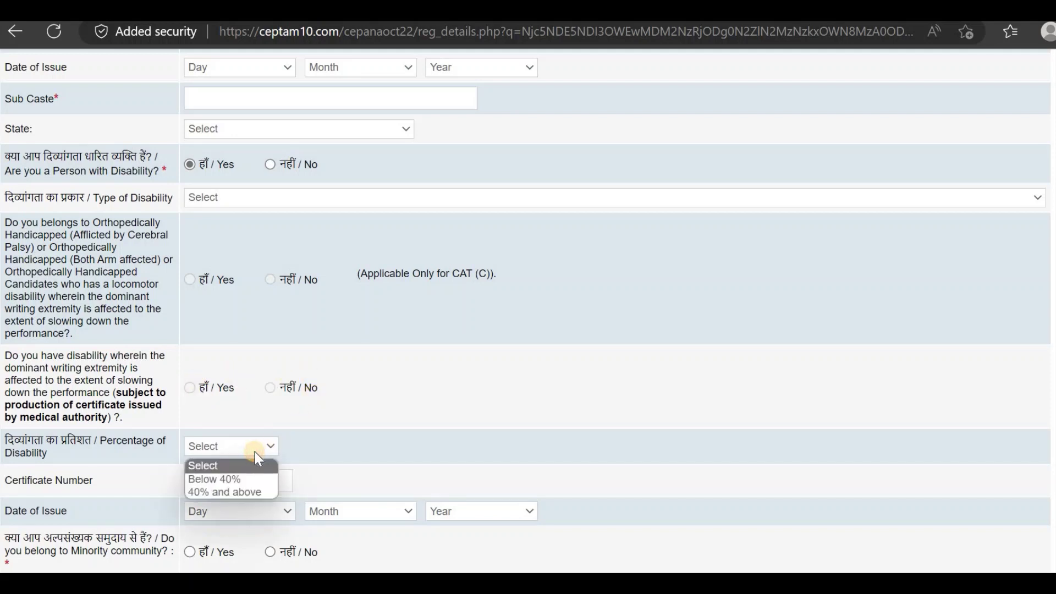
{"action": "left_click", "coordinate": [255, 452]}
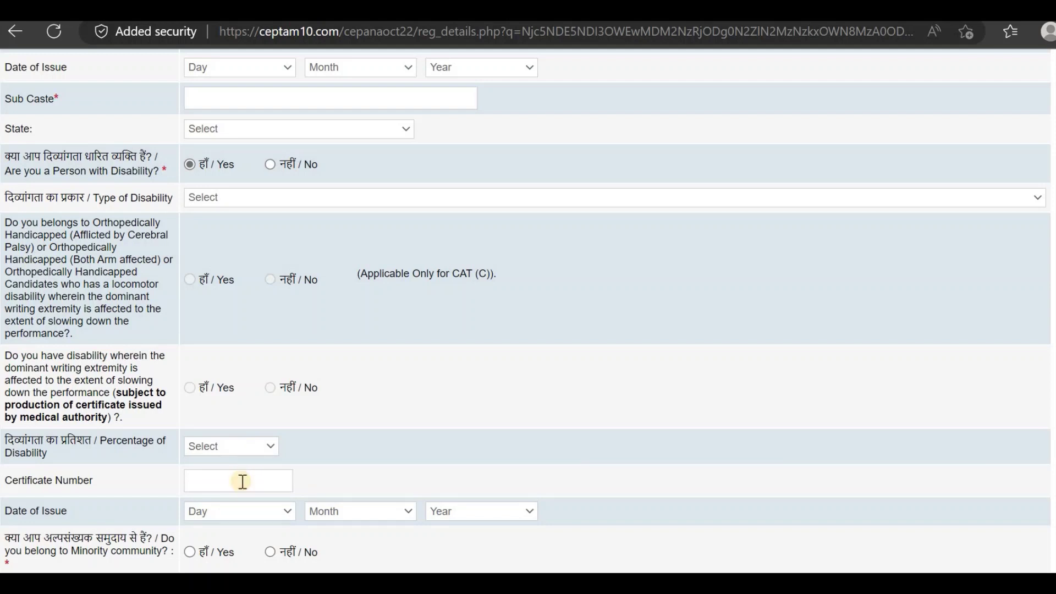
{"action": "scroll", "coordinate": [240, 524], "scroll_direction": "down", "scroll_amount": 3}
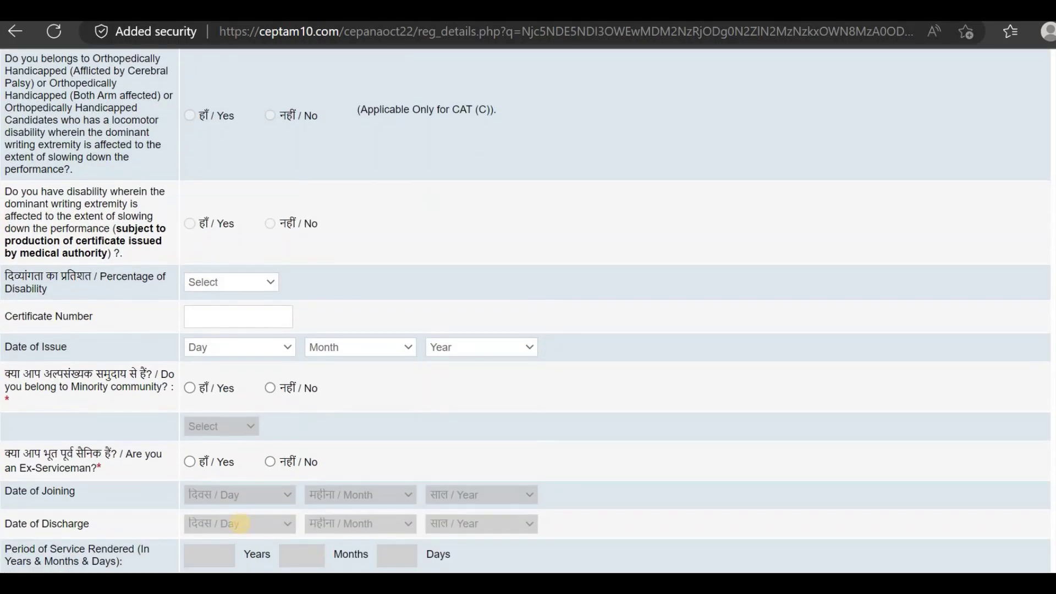
Step: Change the answer to the Person with Disability question to No
{"action": "scroll", "coordinate": [240, 523], "scroll_direction": "up", "scroll_amount": 5}
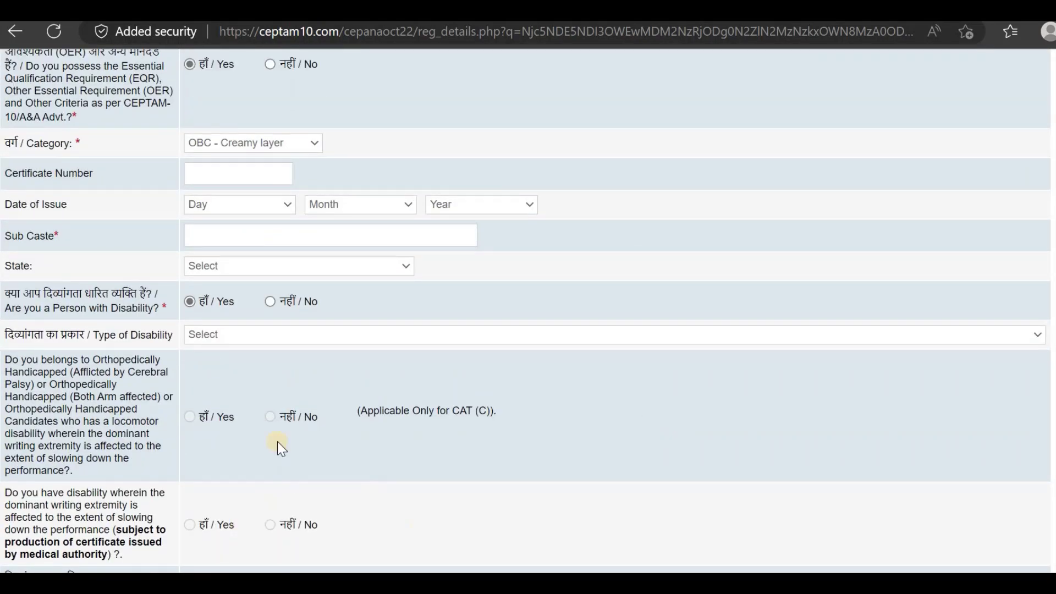
{"action": "left_click", "coordinate": [269, 302]}
Step: Review the community options offered under Yes for the Minority community question, and set the answer to No
{"action": "scroll", "coordinate": [271, 549], "scroll_direction": "down", "scroll_amount": 5}
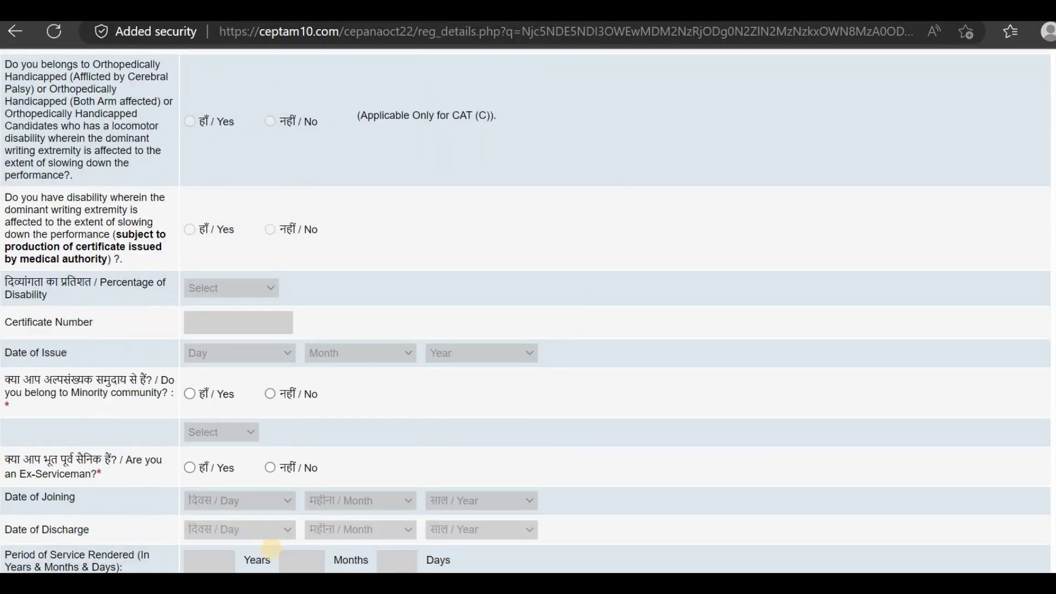
{"action": "scroll", "coordinate": [271, 549], "scroll_direction": "down", "scroll_amount": 2}
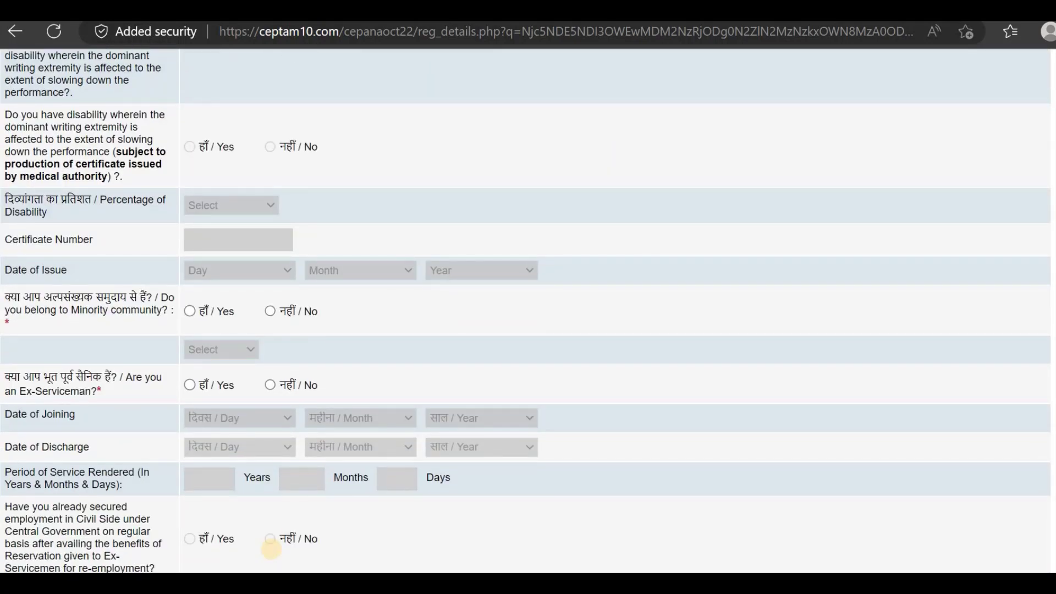
{"action": "scroll", "coordinate": [271, 549], "scroll_direction": "down", "scroll_amount": 1}
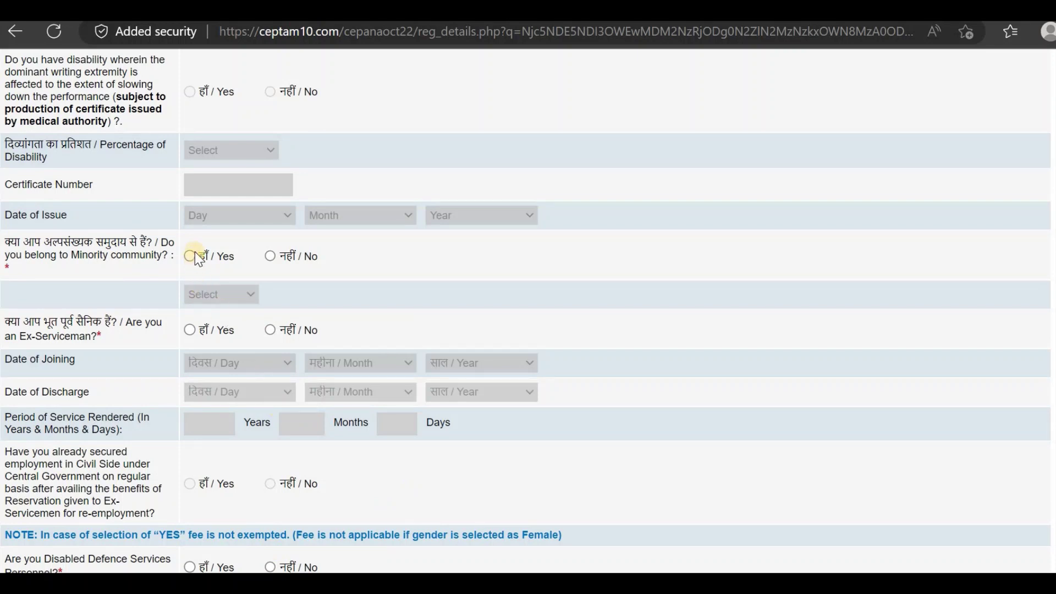
{"action": "left_click", "coordinate": [194, 254]}
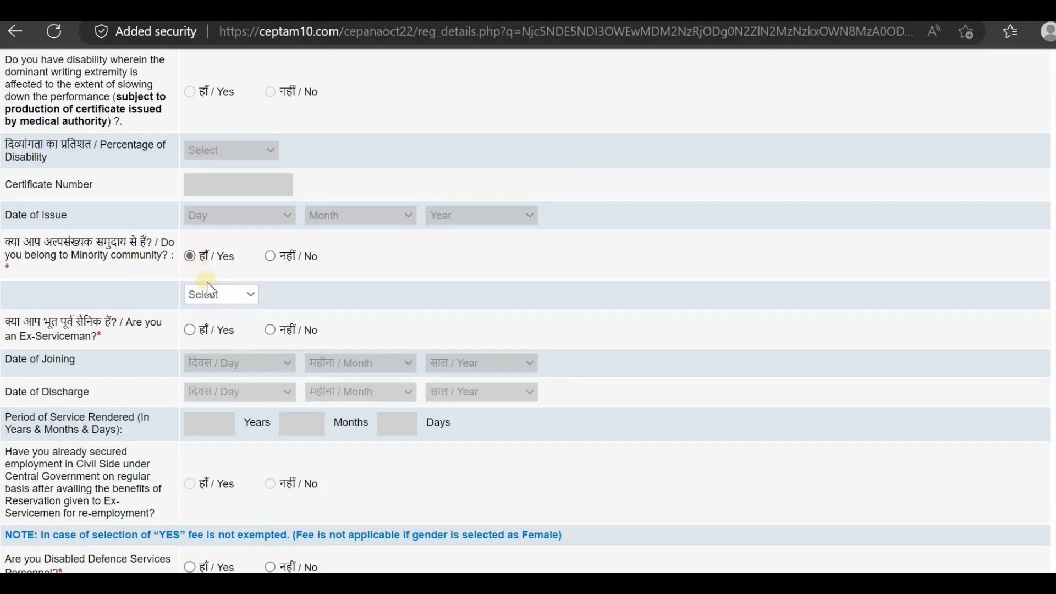
{"action": "left_click", "coordinate": [211, 295]}
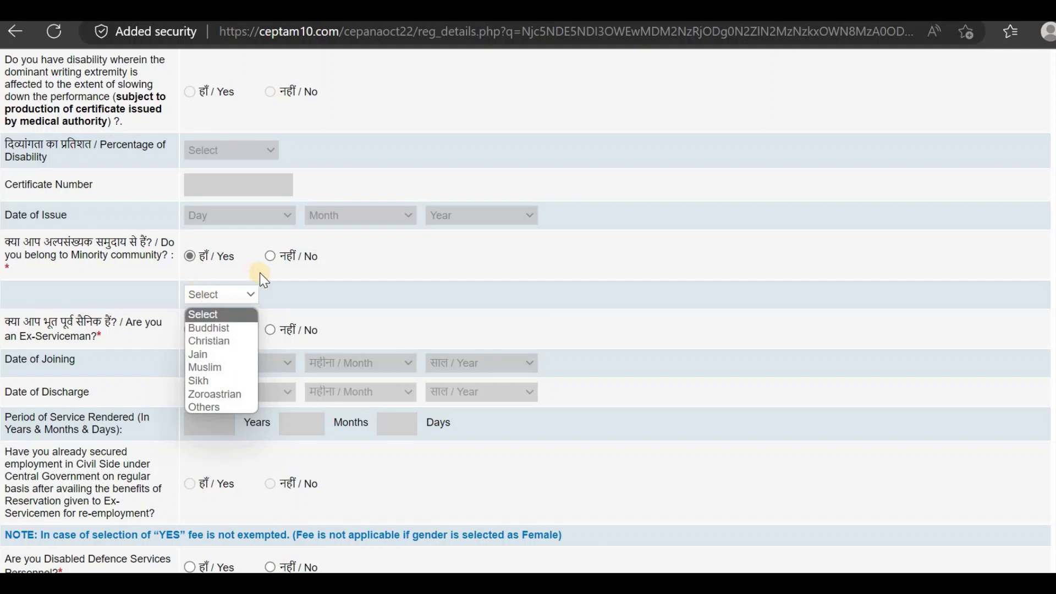
{"action": "left_click", "coordinate": [270, 257]}
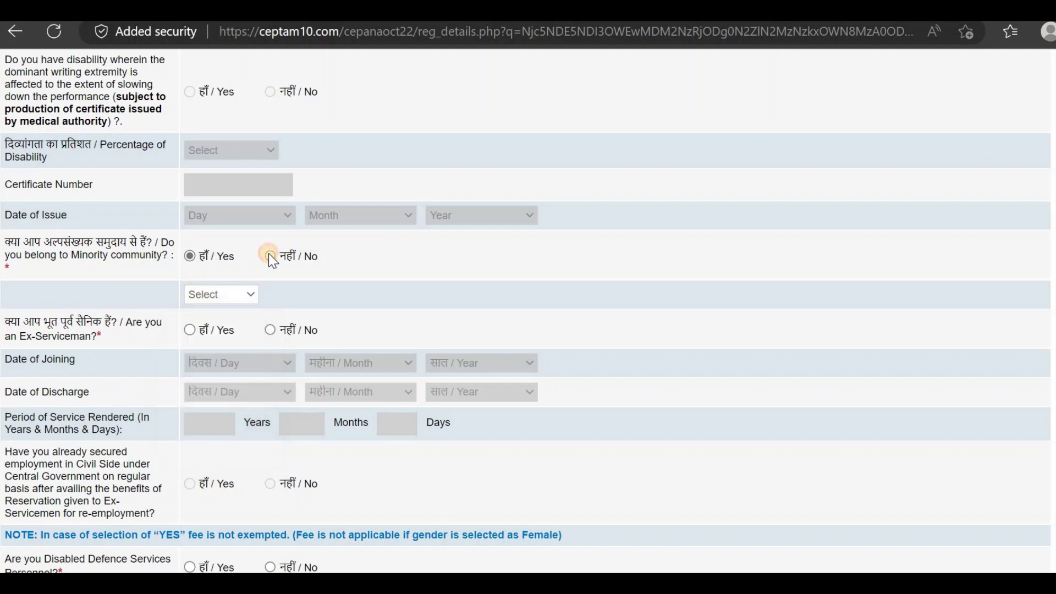
{"action": "left_click", "coordinate": [270, 256]}
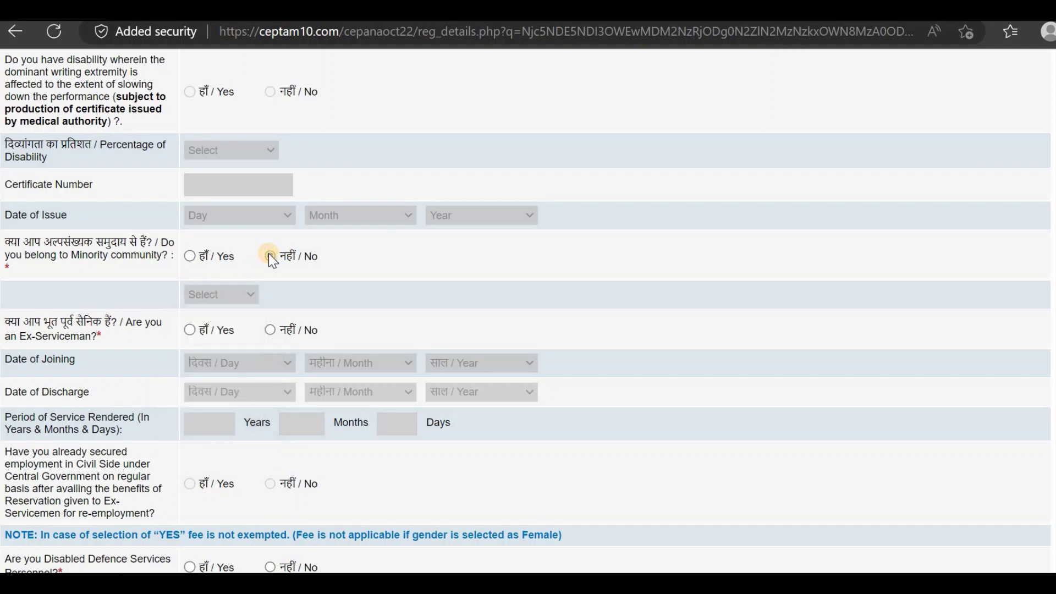
Step: Review the Ex-Serviceman service fields under Yes, and set both Ex-Serviceman and Disabled Defence Services Personnel to No
{"action": "left_click", "coordinate": [189, 330]}
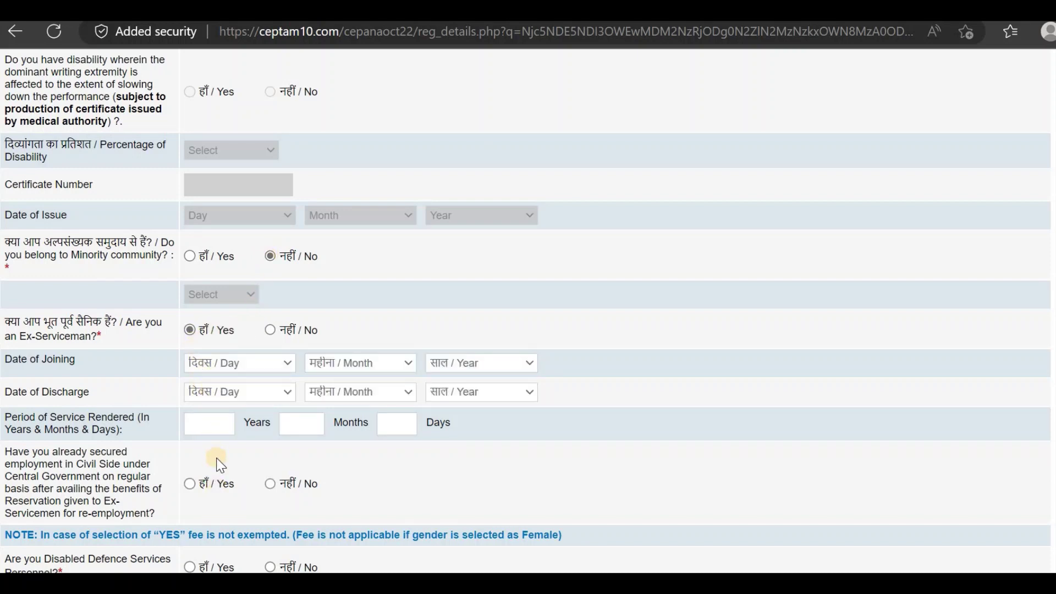
{"action": "scroll", "coordinate": [220, 465], "scroll_direction": "down", "scroll_amount": 3}
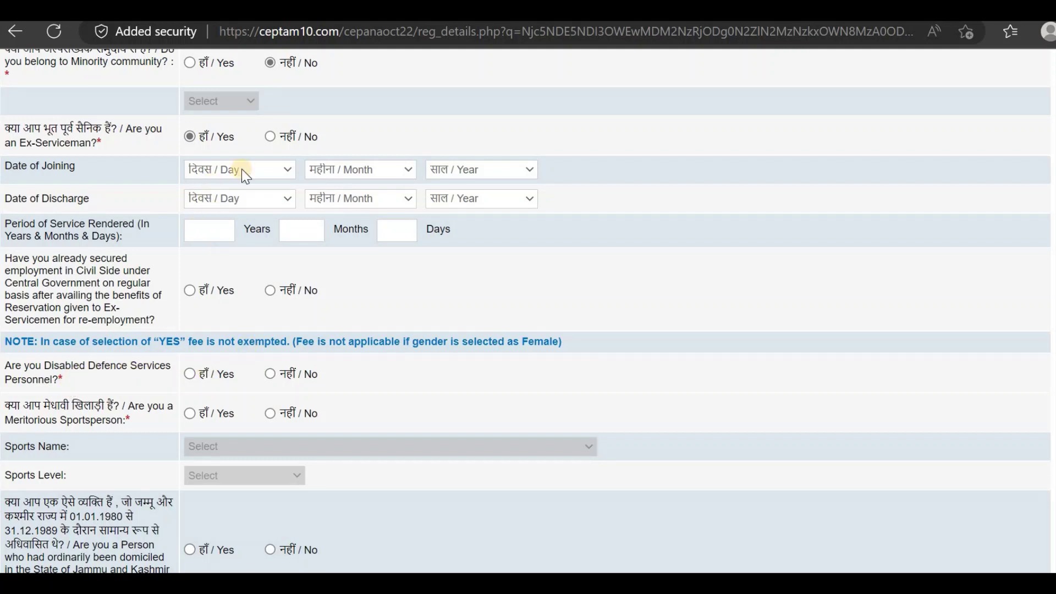
{"action": "left_click", "coordinate": [269, 136]}
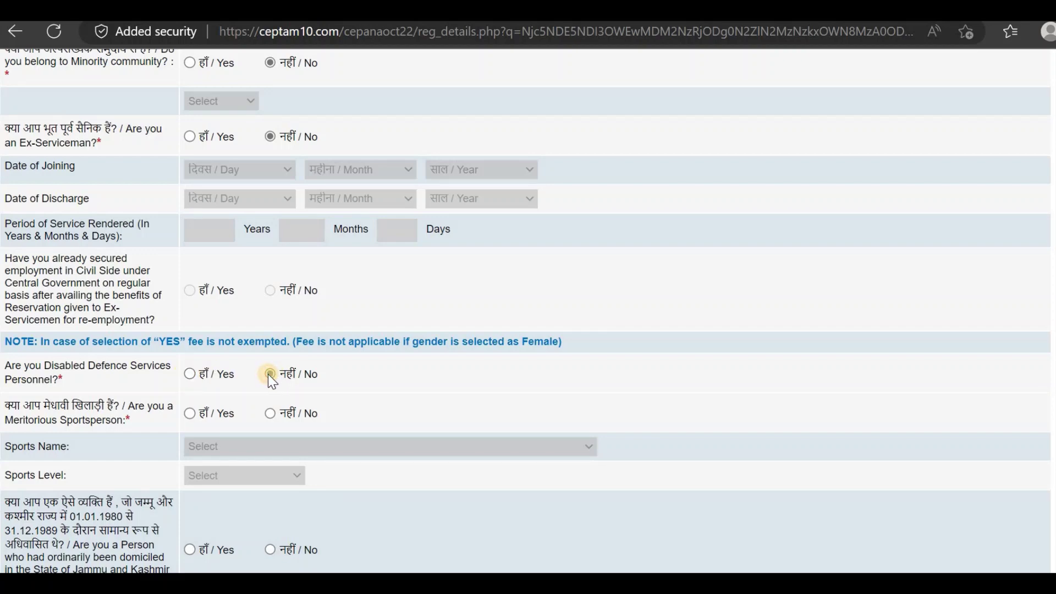
Step: Answer Yes to the Meritorious Sportsperson question and set the sports name to Kho-Kho
{"action": "scroll", "coordinate": [254, 313], "scroll_direction": "down", "scroll_amount": 3}
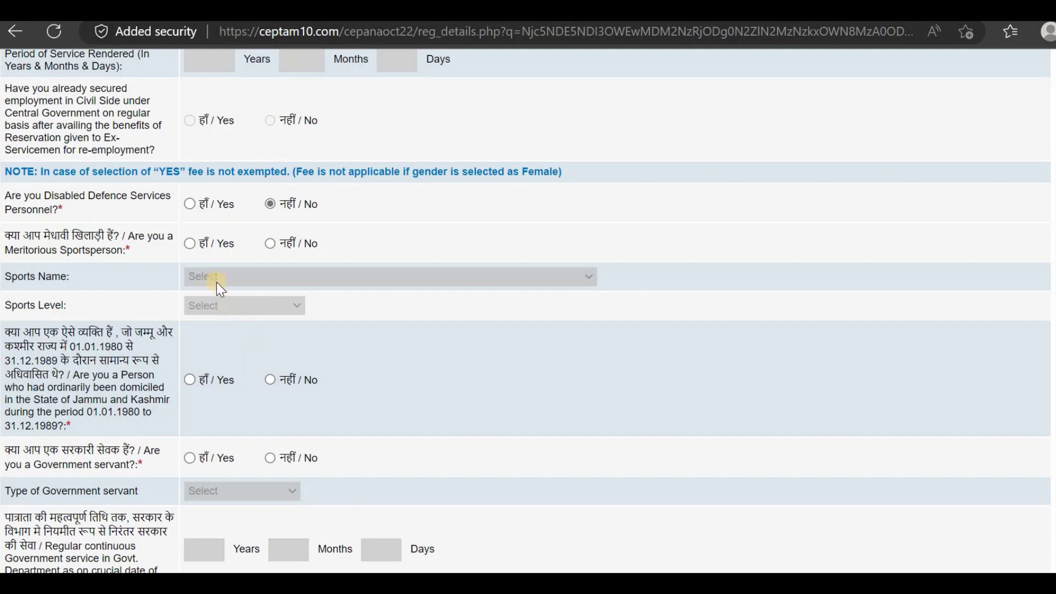
{"action": "left_click", "coordinate": [192, 246]}
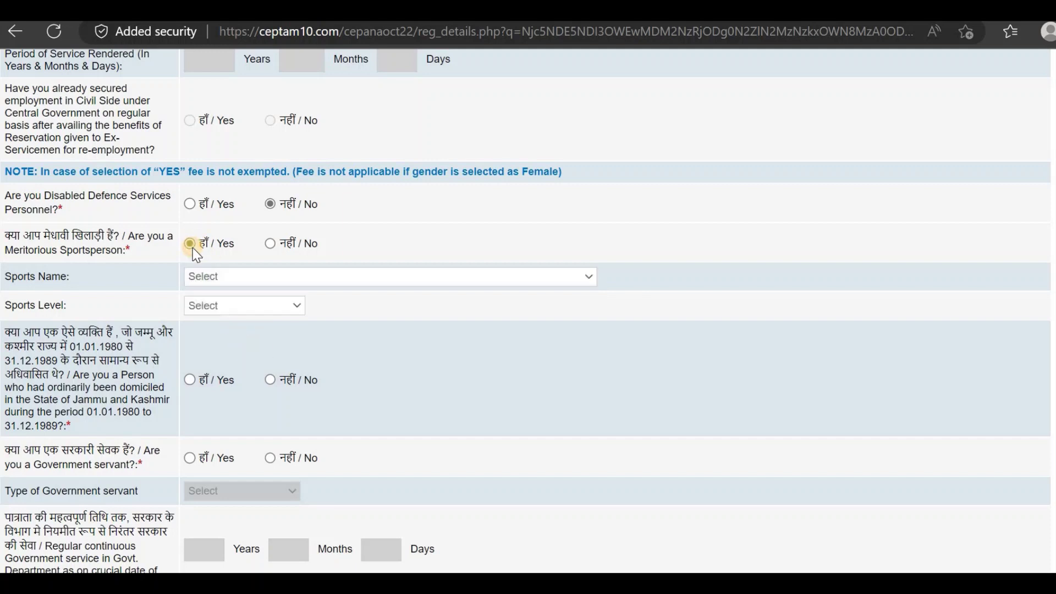
{"action": "left_click", "coordinate": [230, 277]}
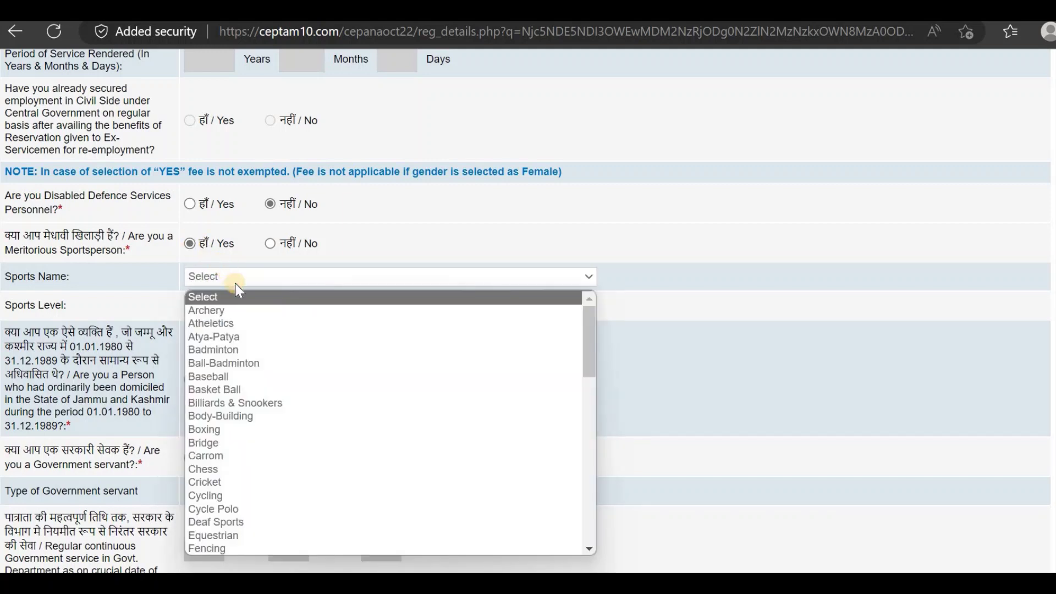
{"action": "key", "text": "Down"}
{"action": "key", "text": "Down"}
{"action": "key", "text": "Down"}
{"action": "key", "text": "Down"}
{"action": "key", "text": "Down"}
{"action": "key", "text": "Down"}
{"action": "key", "text": "Down"}
{"action": "key", "text": "Down"}
{"action": "key", "text": "Down"}
{"action": "key", "text": "Down"}
{"action": "key", "text": "Down"}
{"action": "key", "text": "Down"}
{"action": "key", "text": "Down"}
{"action": "key", "text": "Down"}
{"action": "key", "text": "Down"}
{"action": "key", "text": "Down"}
{"action": "key", "text": "Down"}
{"action": "key", "text": "Down"}
{"action": "key", "text": "Down"}
{"action": "key", "text": "Down"}
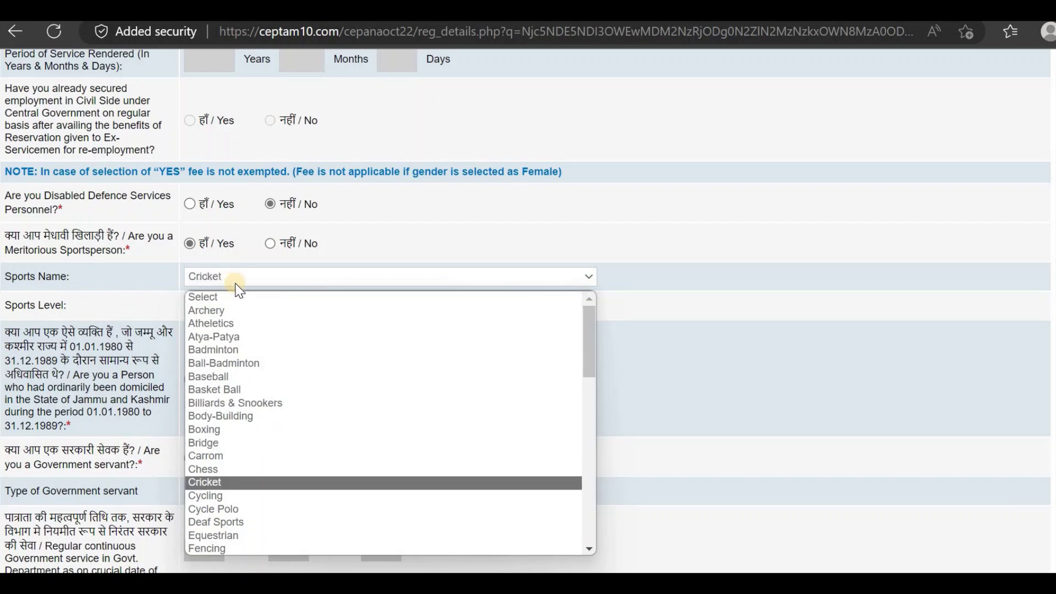
{"action": "key", "text": "Down"}
{"action": "key", "text": "Down"}
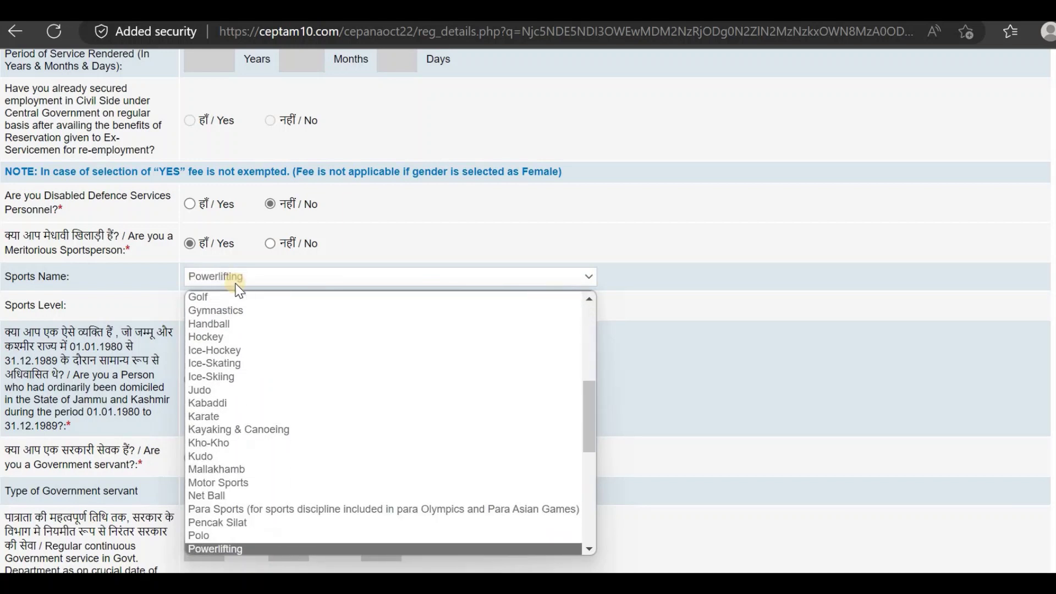
{"action": "key", "text": "Up"}
{"action": "key", "text": "Up"}
{"action": "key", "text": "Up"}
{"action": "key", "text": "Up"}
{"action": "key", "text": "Up"}
{"action": "key", "text": "Up"}
{"action": "key", "text": "Up"}
{"action": "key", "text": "Up"}
{"action": "key", "text": "Return"}
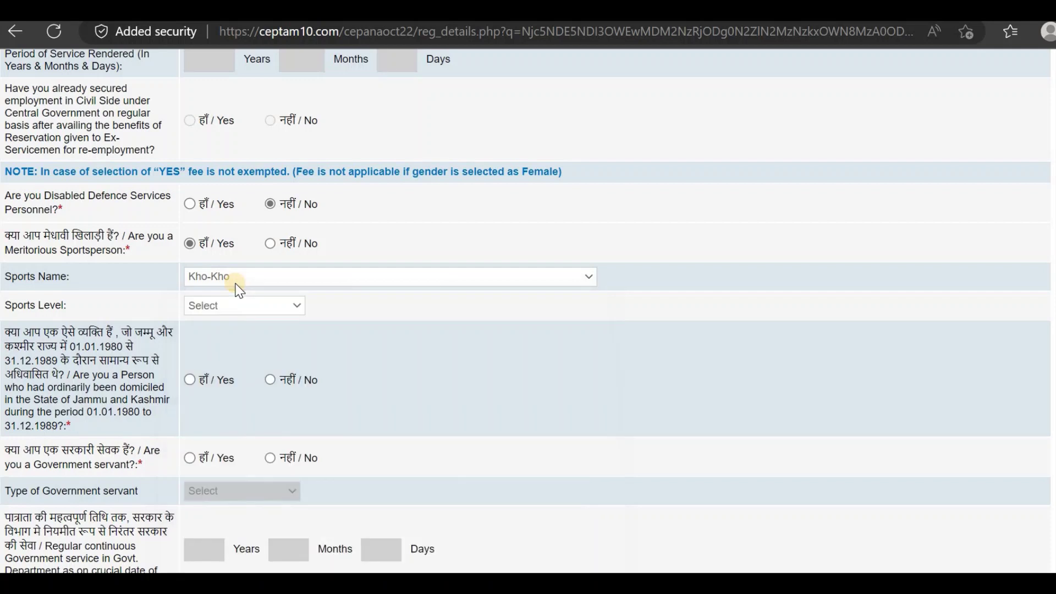
Step: Go through the sports level options and set the level to Games for school etc
{"action": "left_click", "coordinate": [234, 302]}
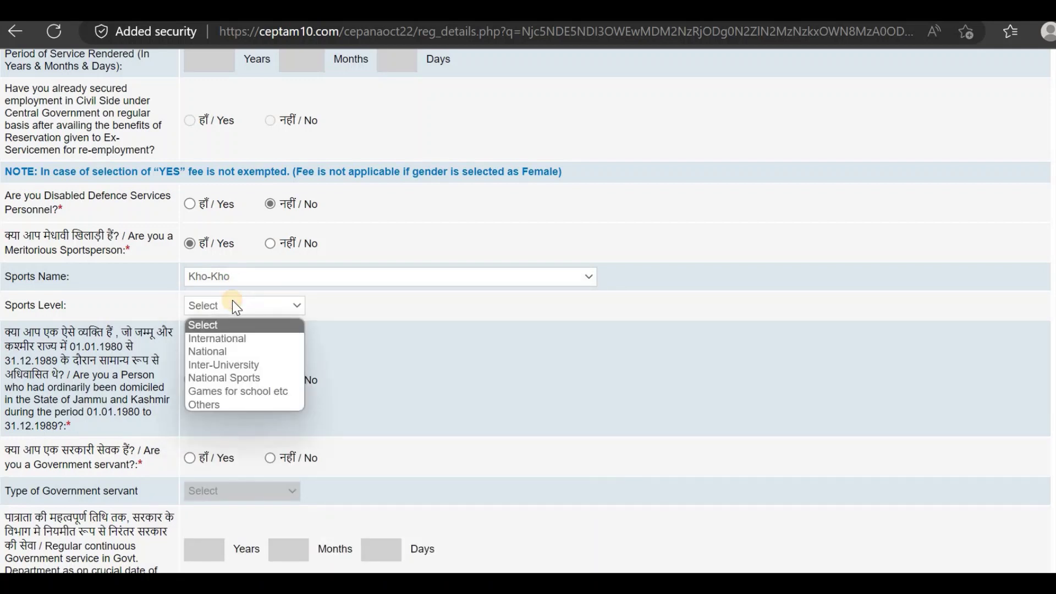
{"action": "key", "text": "Down"}
{"action": "key", "text": "Down"}
{"action": "key", "text": "Down"}
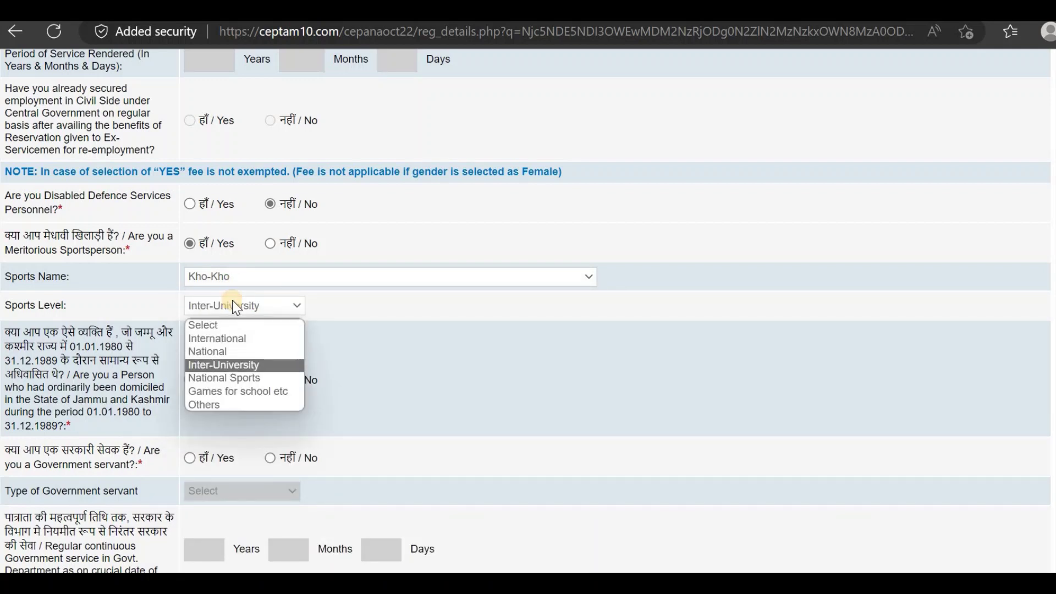
{"action": "key", "text": "Down"}
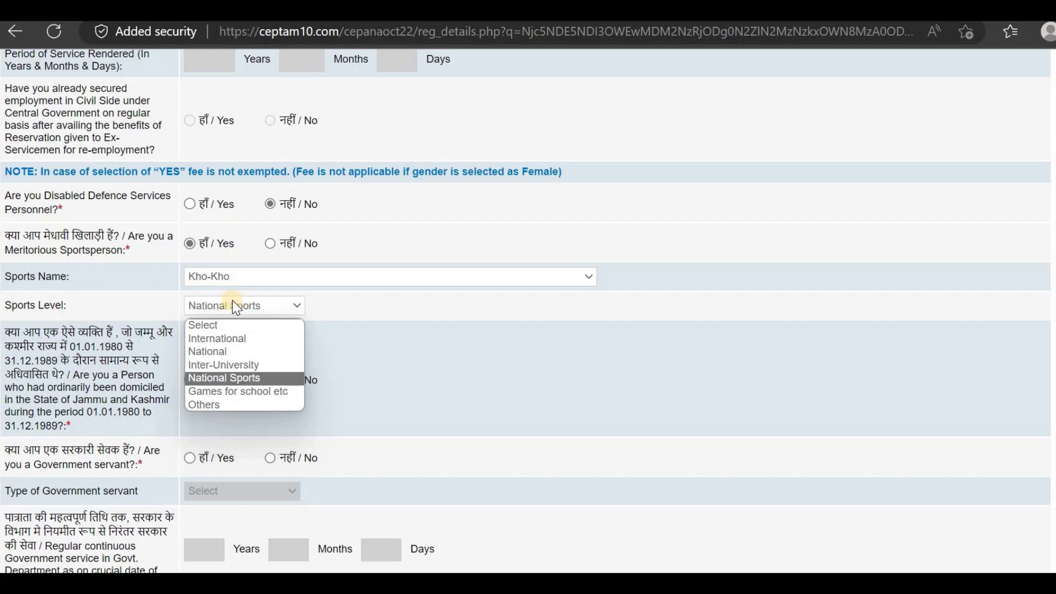
{"action": "key", "text": "Down"}
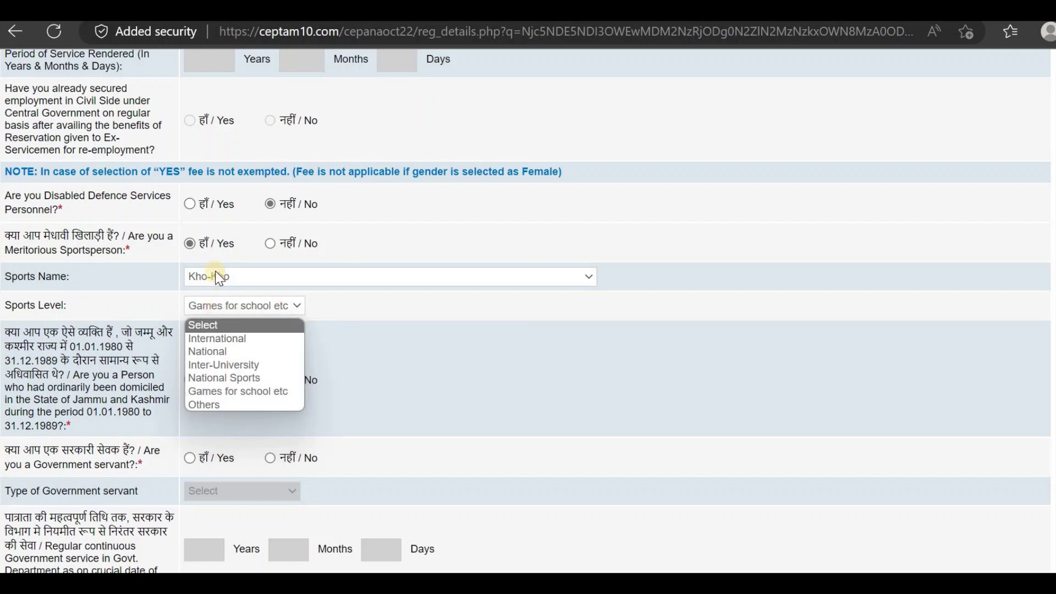
Step: Change the answer to the Meritorious Sportsperson question to No
{"action": "left_click", "coordinate": [270, 244]}
{"action": "left_click", "coordinate": [270, 245]}
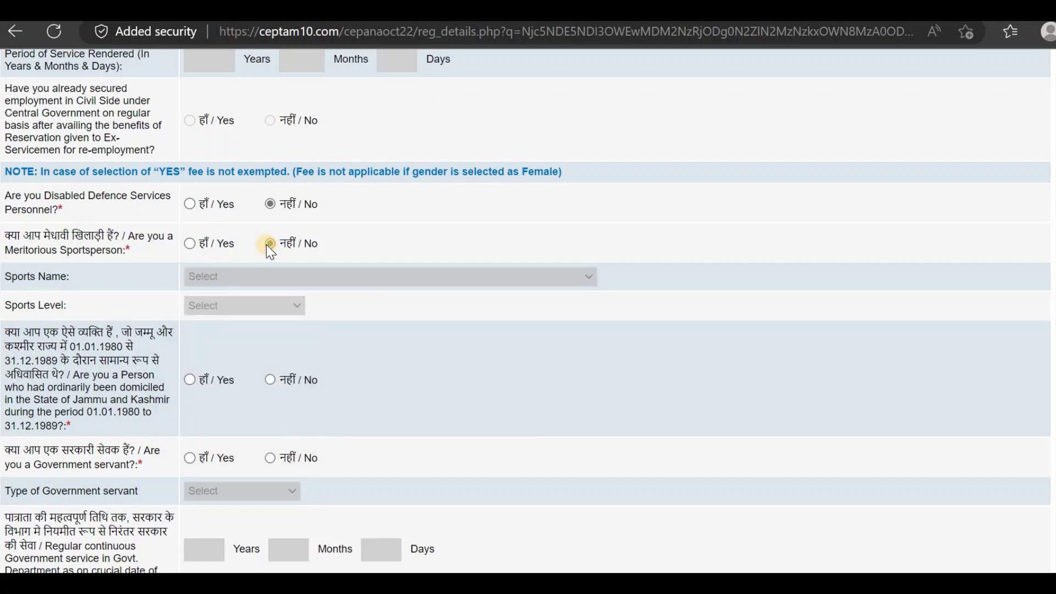
Step: Answer No to the Jammu and Kashmir domicile question, and set Government servant to No after viewing its Yes fields
{"action": "scroll", "coordinate": [305, 441], "scroll_direction": "down", "scroll_amount": 3}
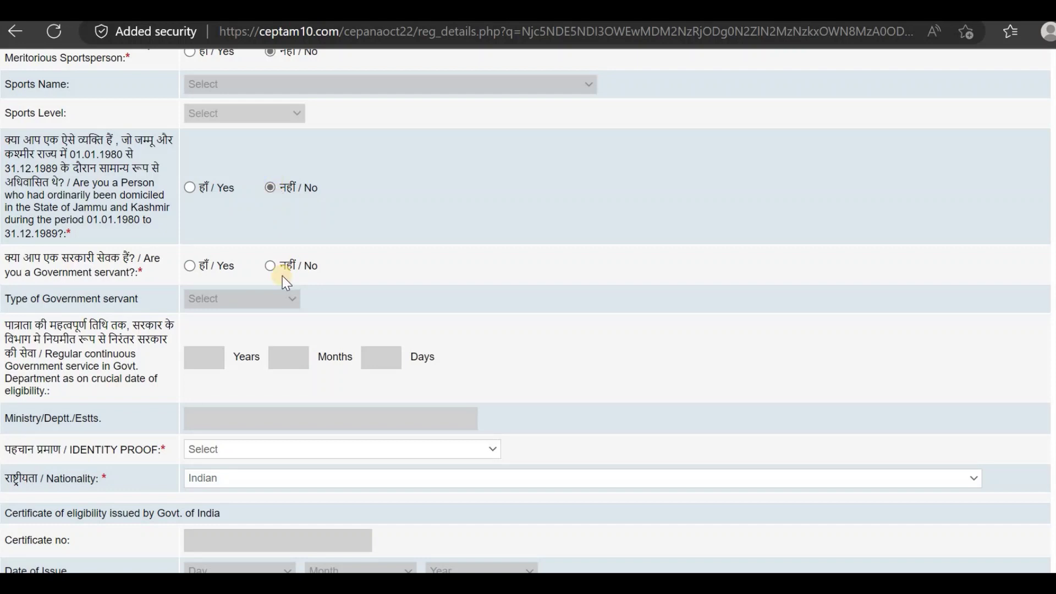
{"action": "left_click", "coordinate": [190, 265]}
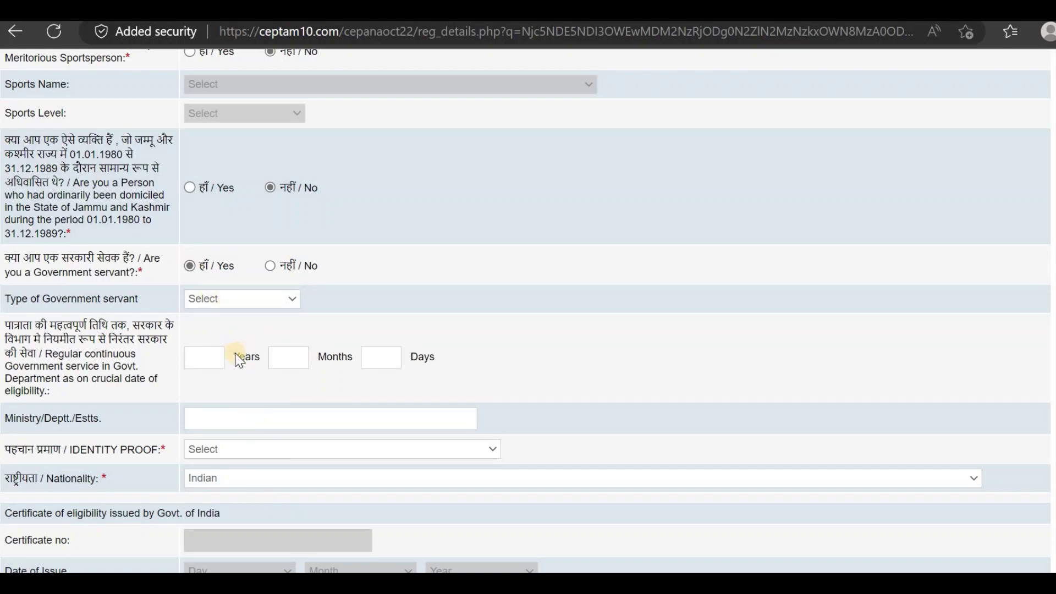
{"action": "left_click", "coordinate": [267, 266]}
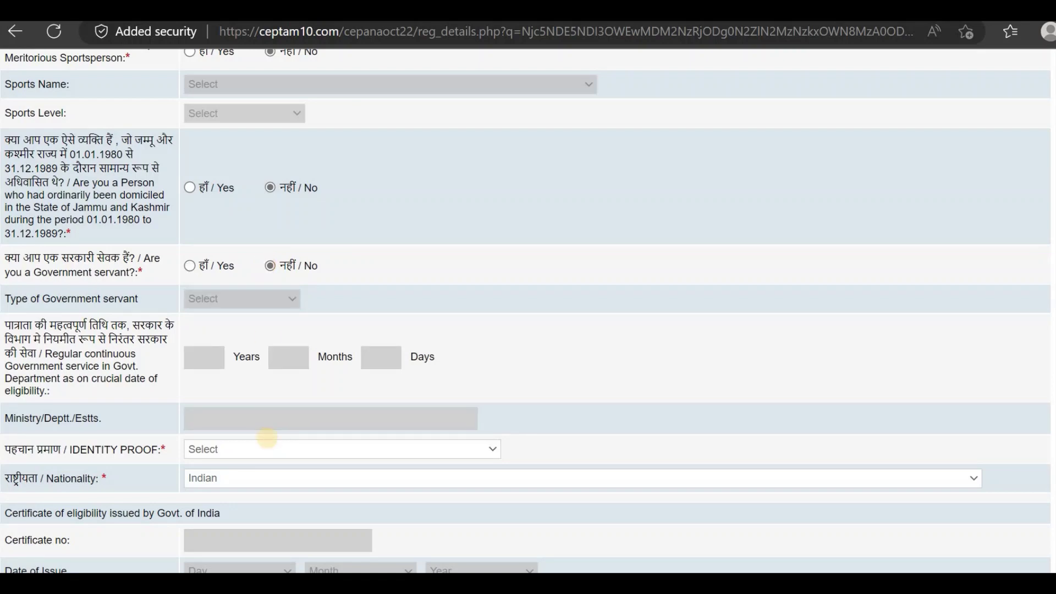
Step: Set the identity proof to Aadhaar Card and review the nationality options, keeping Indian
{"action": "scroll", "coordinate": [267, 438], "scroll_direction": "down", "scroll_amount": 3}
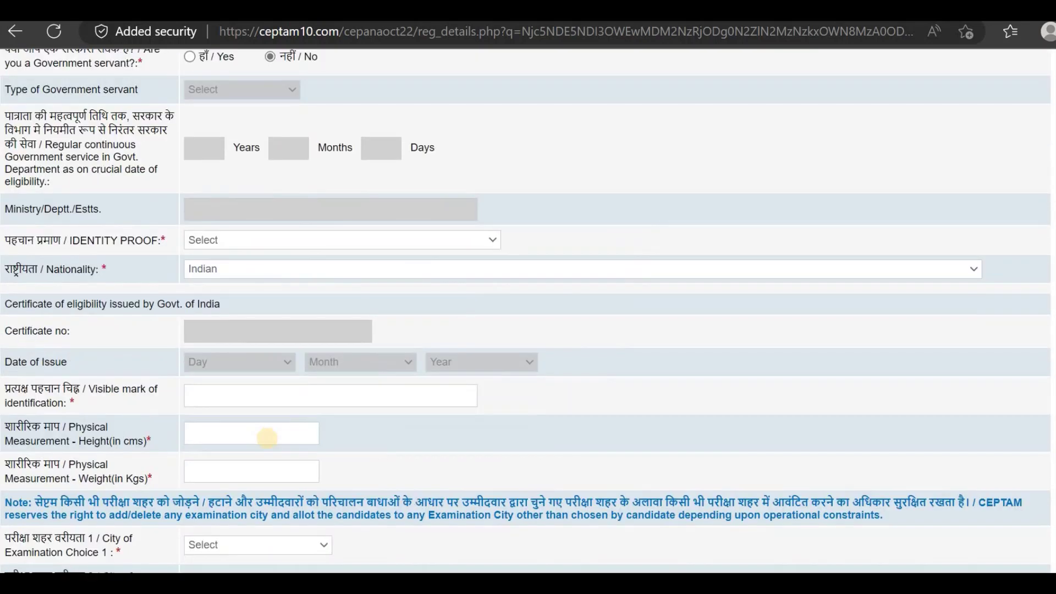
{"action": "left_click", "coordinate": [279, 239]}
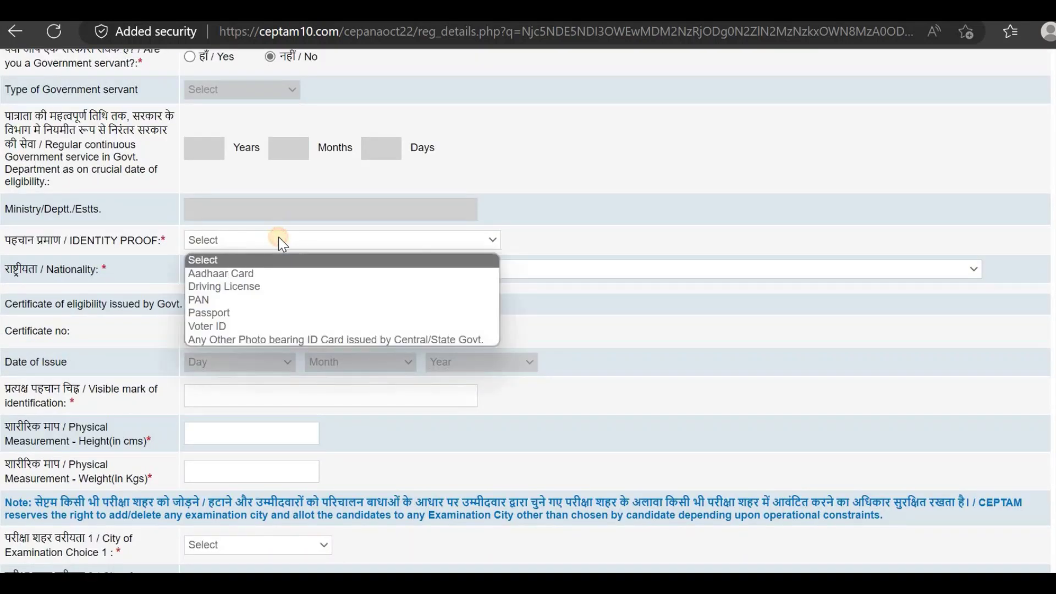
{"action": "left_click", "coordinate": [251, 275]}
{"action": "left_click", "coordinate": [235, 279]}
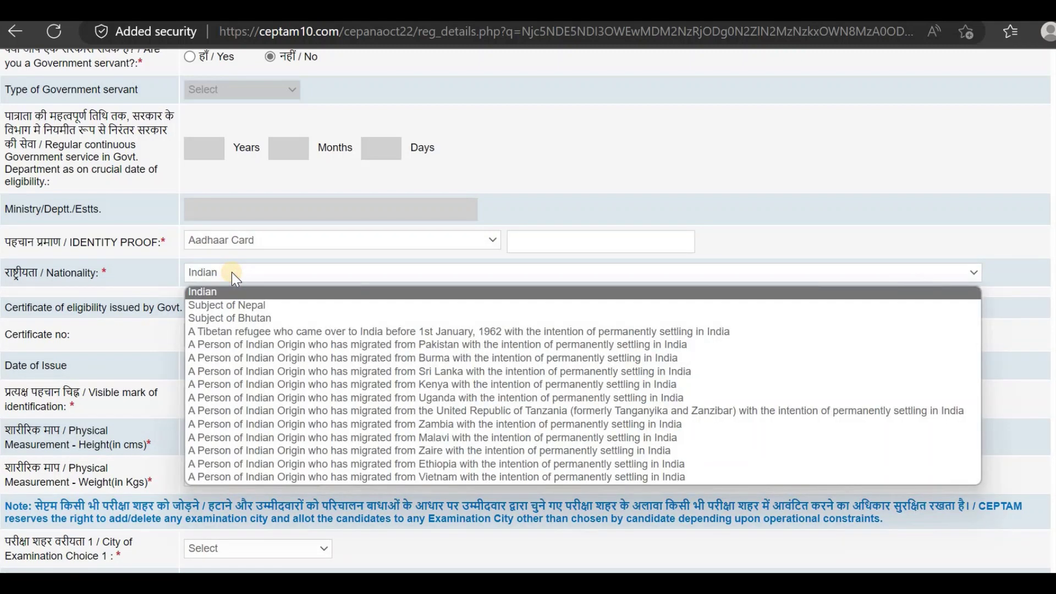
{"action": "left_click", "coordinate": [236, 279]}
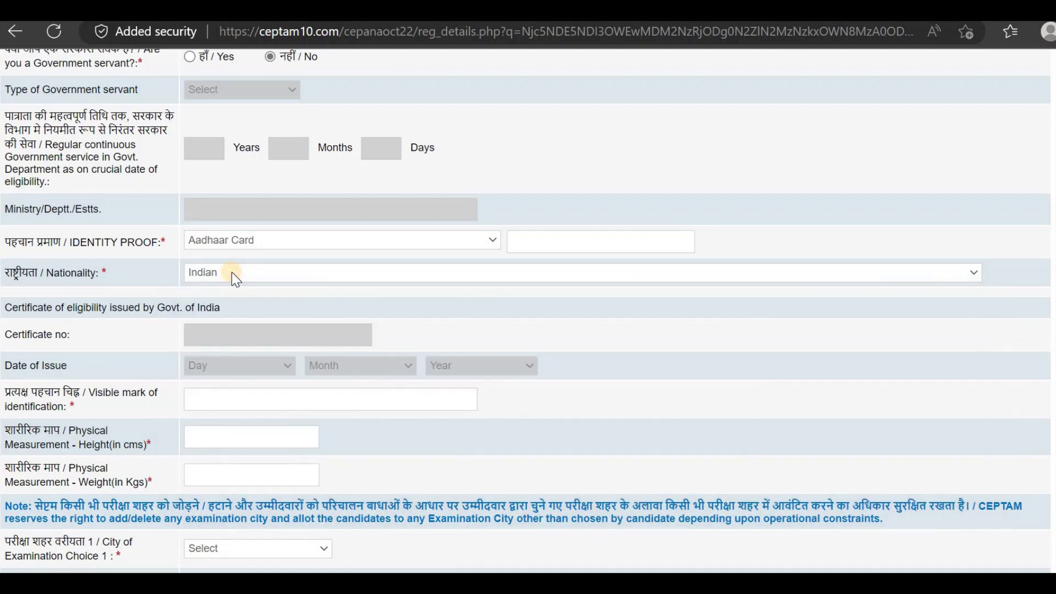
Step: Examine the visible mark of identification and physical measurement fields
{"action": "scroll", "coordinate": [232, 272], "scroll_direction": "down", "scroll_amount": 4}
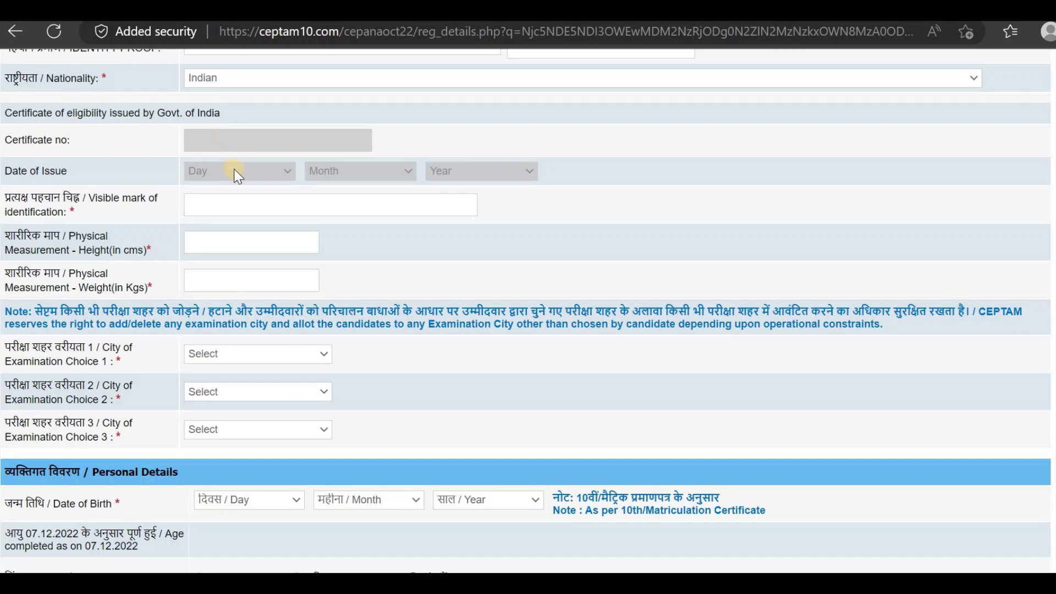
{"action": "left_click", "coordinate": [215, 204]}
{"action": "left_click", "coordinate": [213, 248]}
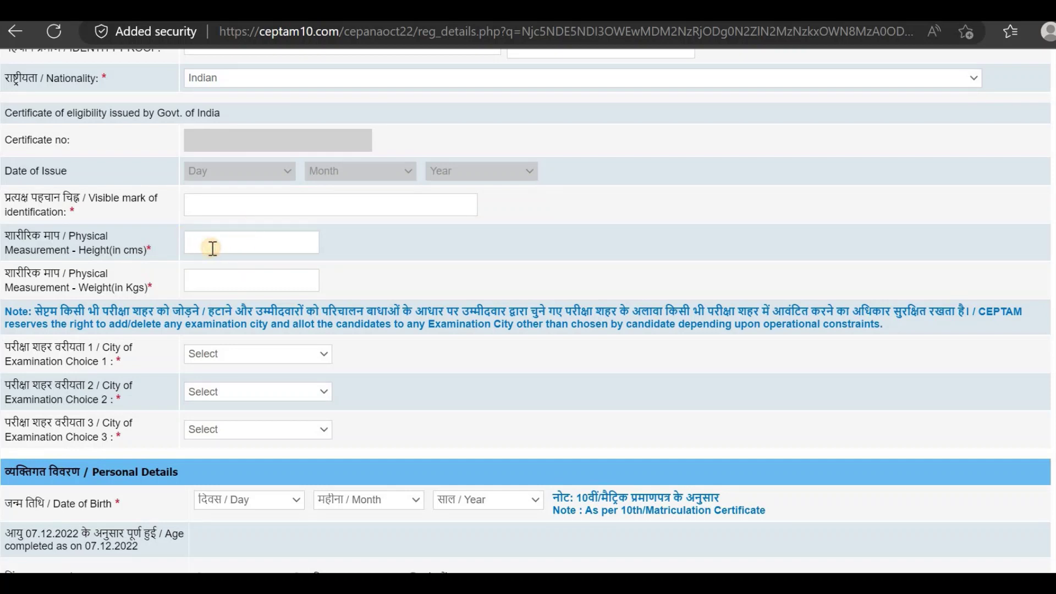
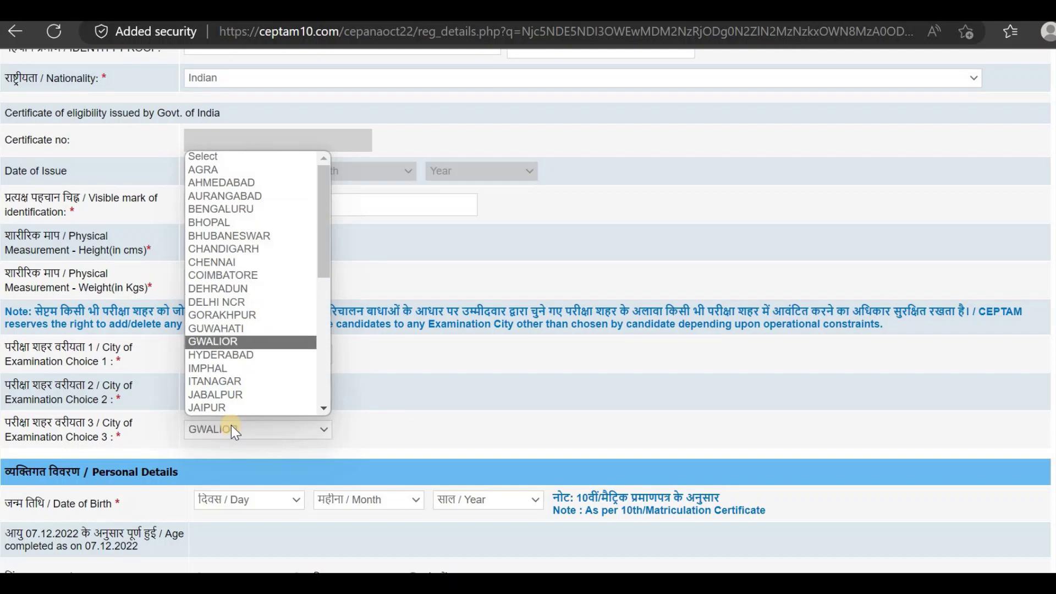
Step: Set City of Examination Choice 3 to THIRUVANANTHAPURAM
{"action": "key", "text": "Down"}
{"action": "key", "text": "Down"}
{"action": "key", "text": "Down"}
{"action": "key", "text": "Down"}
{"action": "key", "text": "Down"}
{"action": "key", "text": "Down"}
{"action": "key", "text": "Down"}
{"action": "key", "text": "Down"}
{"action": "key", "text": "Down"}
{"action": "key", "text": "Down"}
{"action": "key", "text": "Down"}
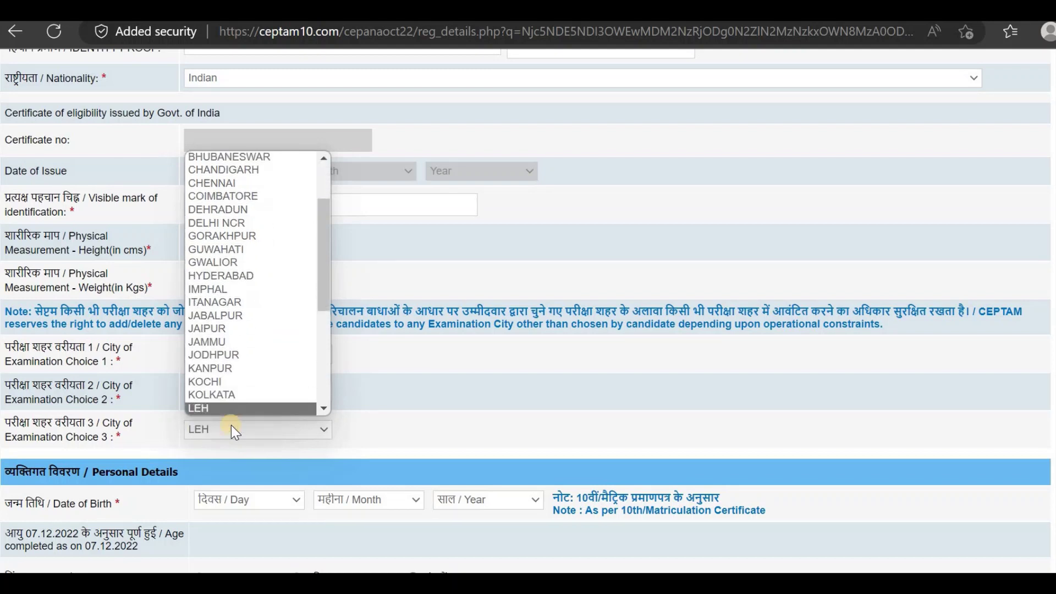
{"action": "key", "text": "Down"}
{"action": "key", "text": "Down"}
{"action": "key", "text": "Down"}
{"action": "key", "text": "Down"}
{"action": "key", "text": "Down"}
{"action": "key", "text": "Down"}
{"action": "key", "text": "Down"}
{"action": "key", "text": "Down"}
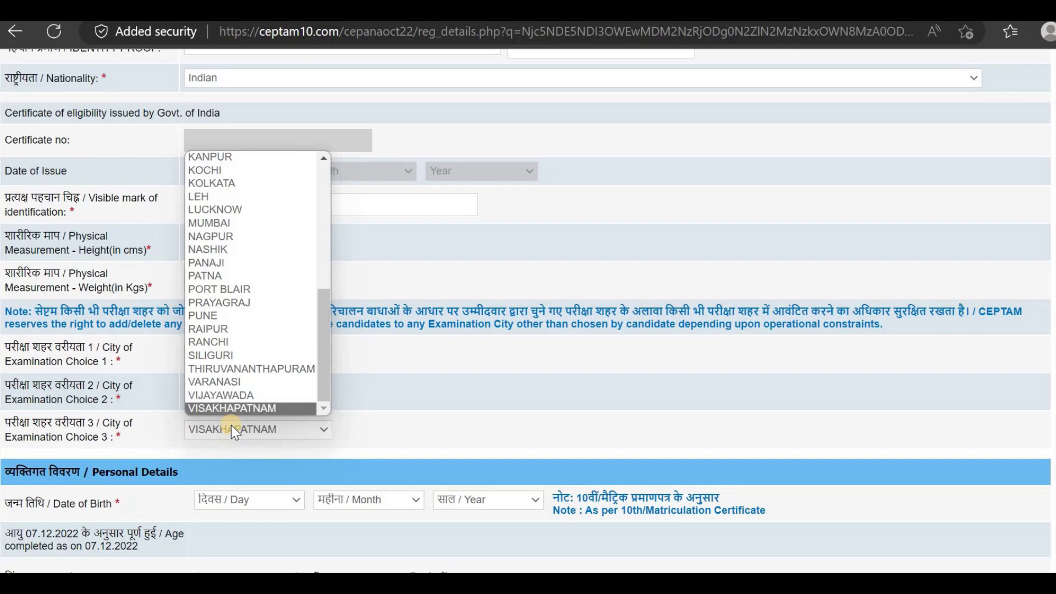
{"action": "key", "text": "Up"}
{"action": "key", "text": "Up"}
{"action": "key", "text": "Up"}
{"action": "key", "text": "Return"}
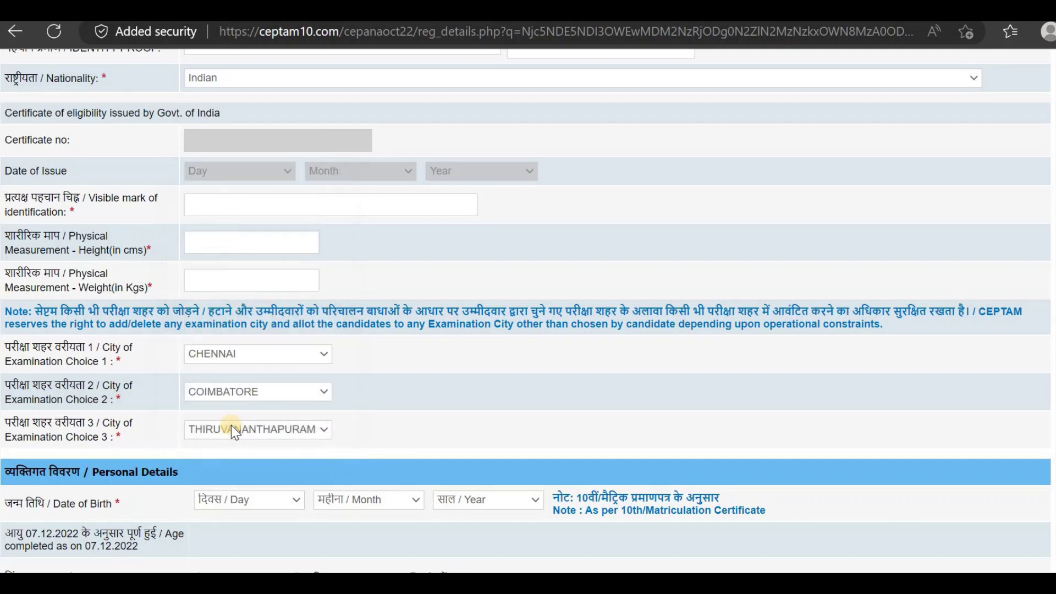
Step: Go through the personal details, correspondence and permanent address, and consent fields, and save the page to proceed to qualifications
{"action": "scroll", "coordinate": [232, 430], "scroll_direction": "down", "scroll_amount": 5}
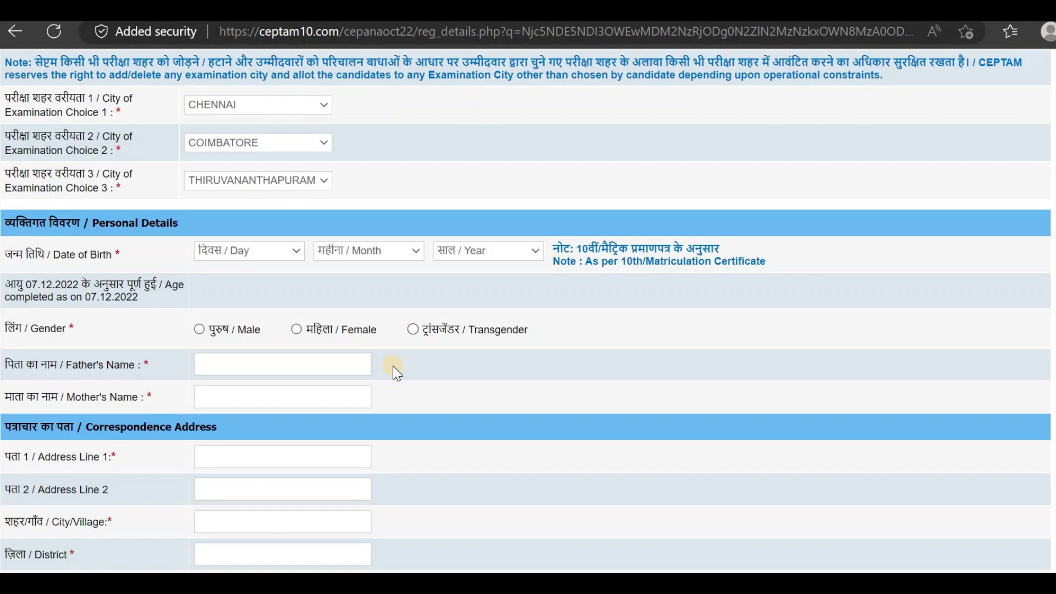
{"action": "scroll", "coordinate": [395, 367], "scroll_direction": "down", "scroll_amount": 3}
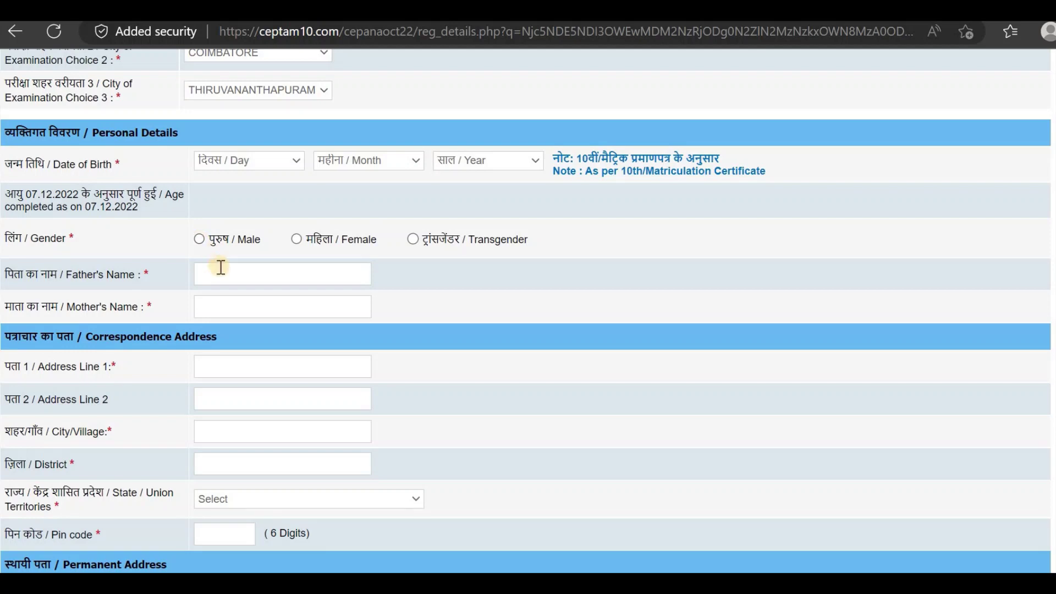
{"action": "scroll", "coordinate": [250, 317], "scroll_direction": "down", "scroll_amount": 4}
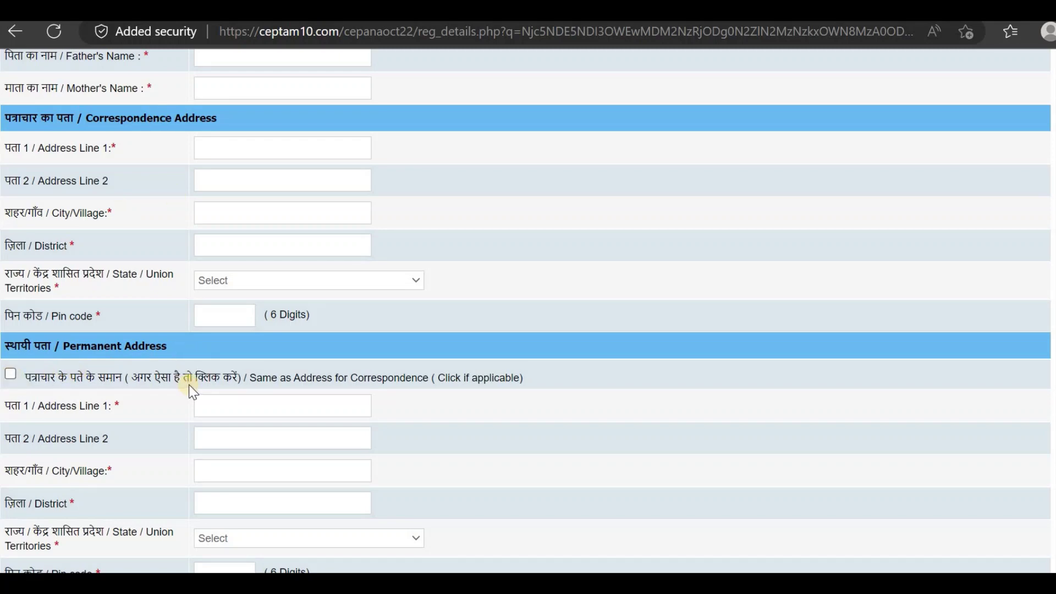
{"action": "scroll", "coordinate": [192, 391], "scroll_direction": "down", "scroll_amount": 5}
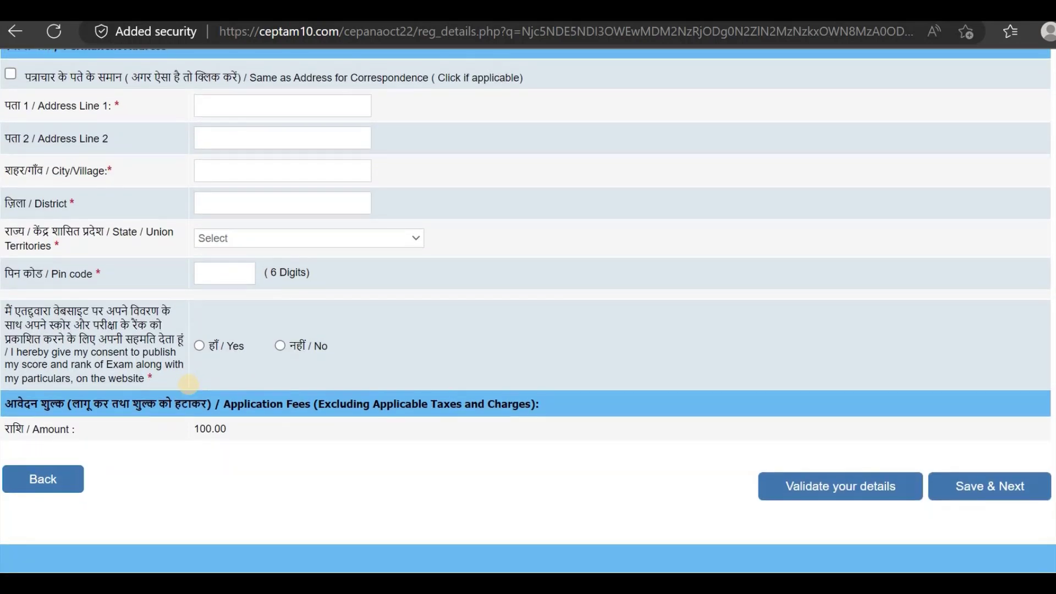
{"action": "scroll", "coordinate": [188, 384], "scroll_direction": "up", "scroll_amount": 1}
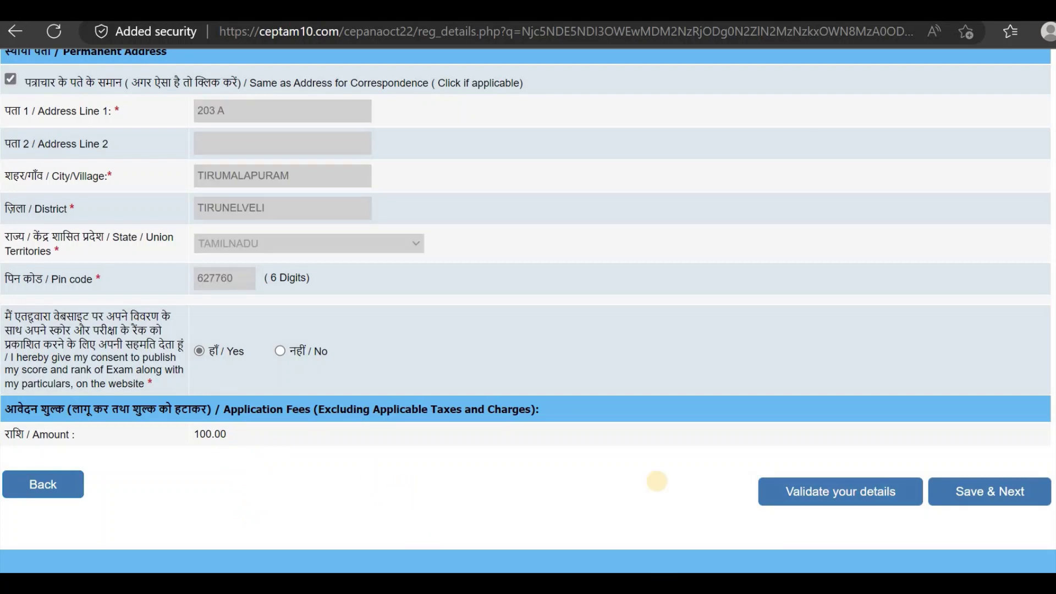
{"action": "left_click", "coordinate": [987, 495]}
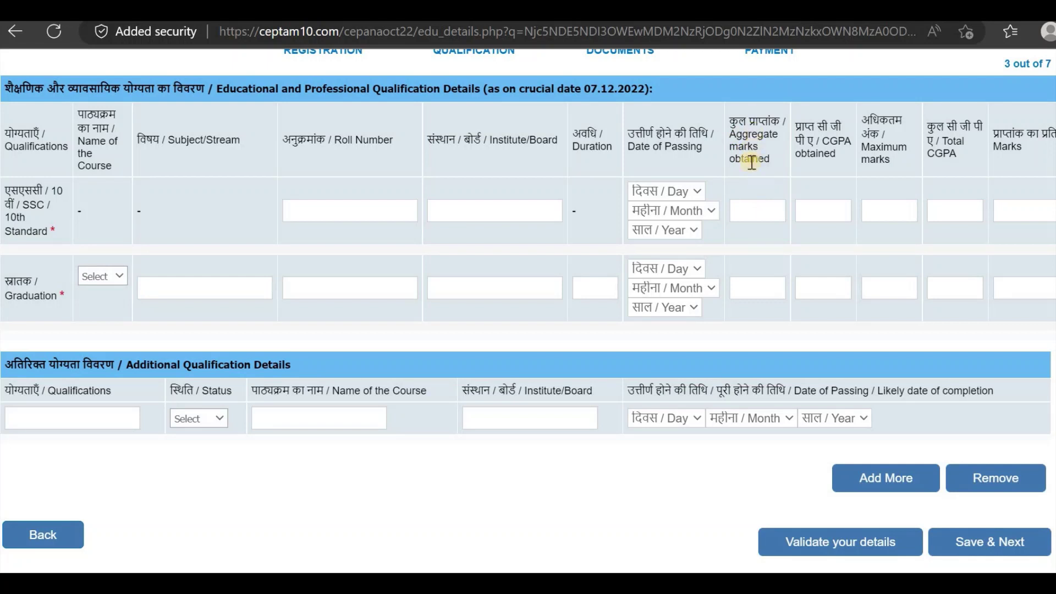
Step: Examine the aggregate marks, CGPA, maximum marks and percentage fields in the 10th Standard row
{"action": "left_click", "coordinate": [745, 209]}
{"action": "left_click", "coordinate": [892, 209]}
{"action": "left_click", "coordinate": [762, 207]}
{"action": "scroll", "coordinate": [840, 211], "scroll_direction": "right", "scroll_amount": 2}
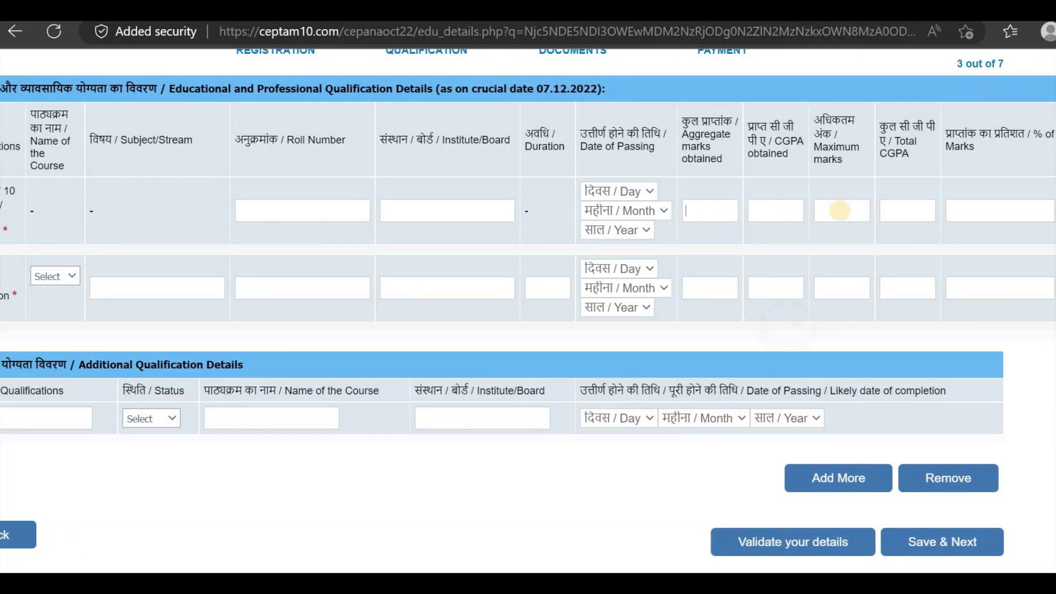
{"action": "scroll", "coordinate": [841, 210], "scroll_direction": "left", "scroll_amount": 2}
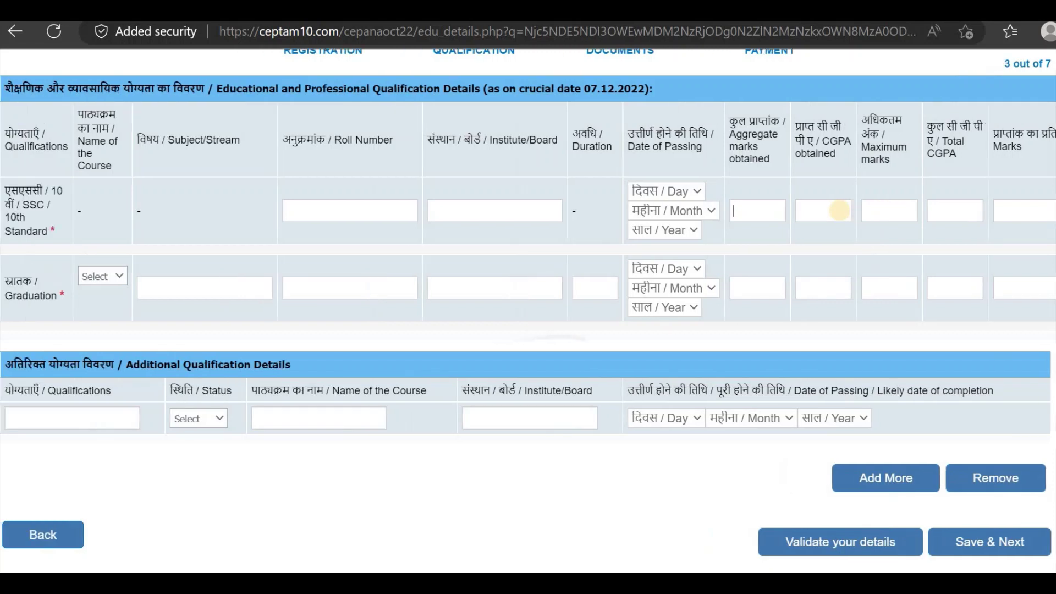
Step: Set the Graduation course name to B.A after trying the Others option and its extra course field
{"action": "left_click", "coordinate": [114, 285]}
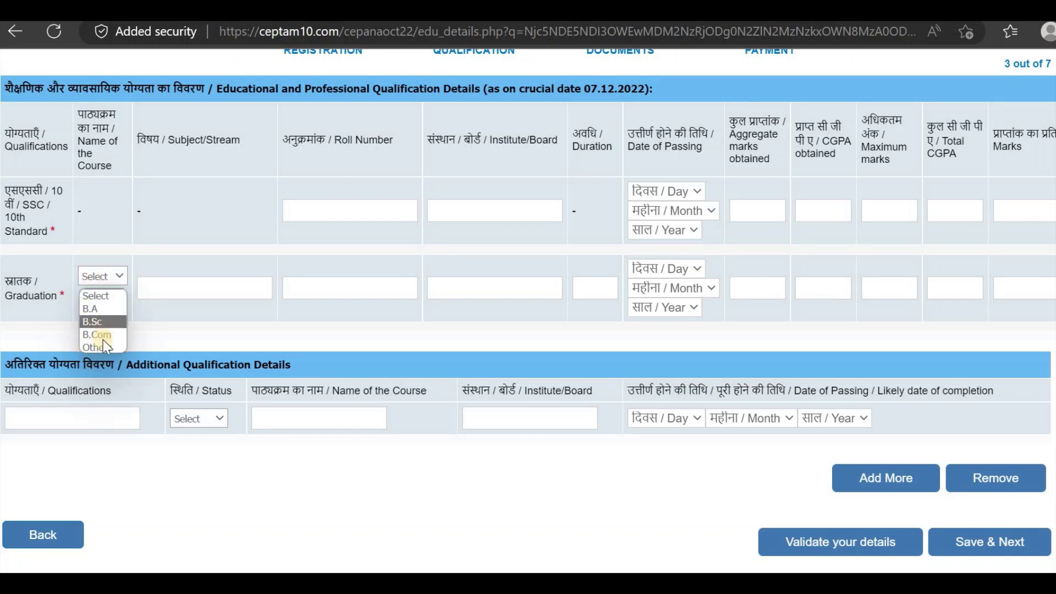
{"action": "left_click", "coordinate": [100, 349]}
{"action": "left_click", "coordinate": [95, 292]}
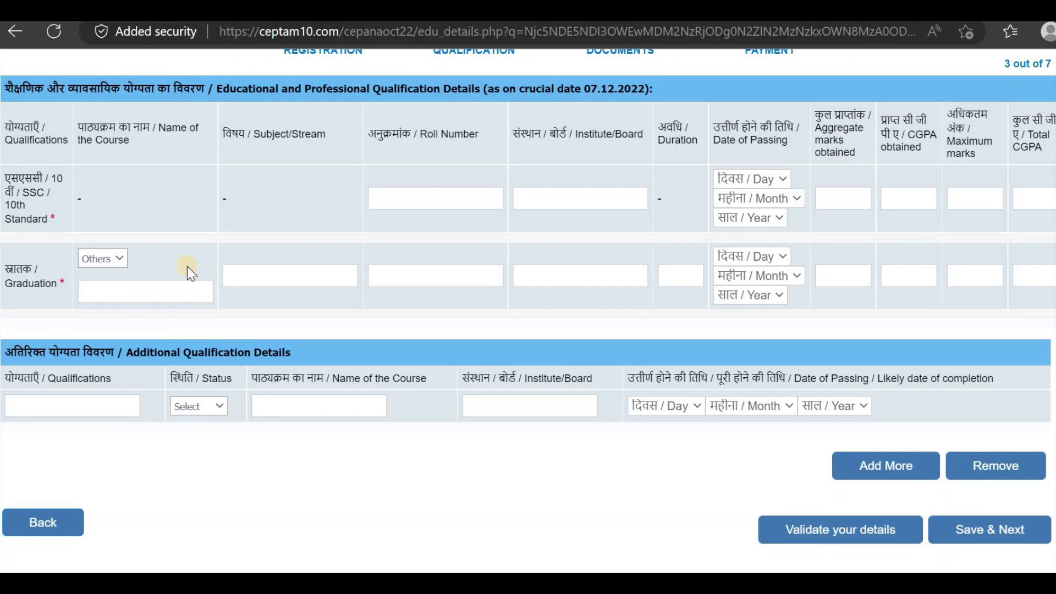
{"action": "left_click", "coordinate": [260, 282]}
{"action": "left_click", "coordinate": [107, 254]}
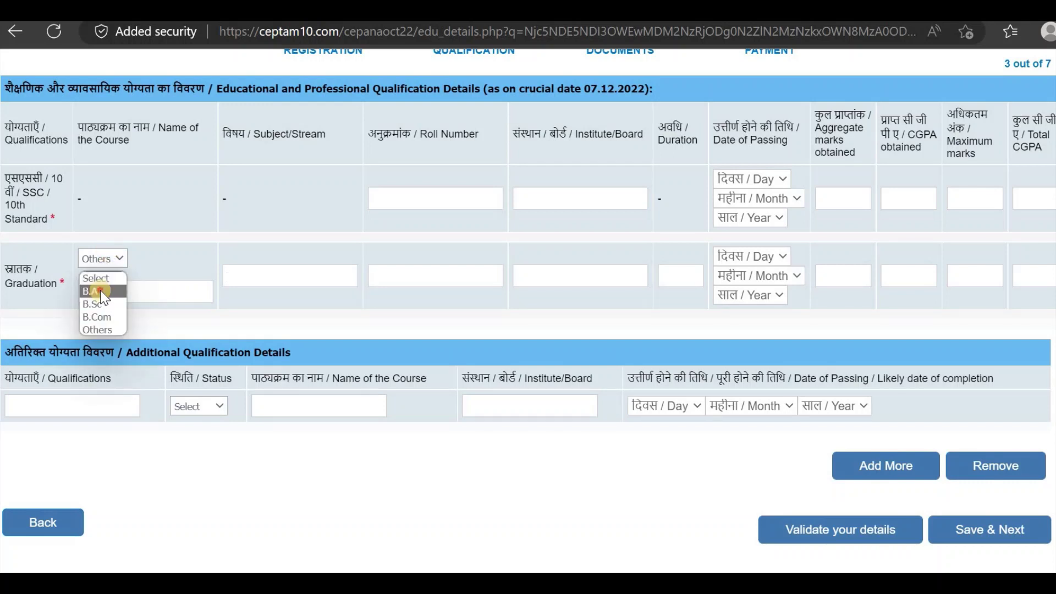
{"action": "left_click", "coordinate": [102, 292]}
Step: Go through the Graduation row's subject, roll number, institute, duration, marks and CGPA fields
{"action": "left_click", "coordinate": [221, 293]}
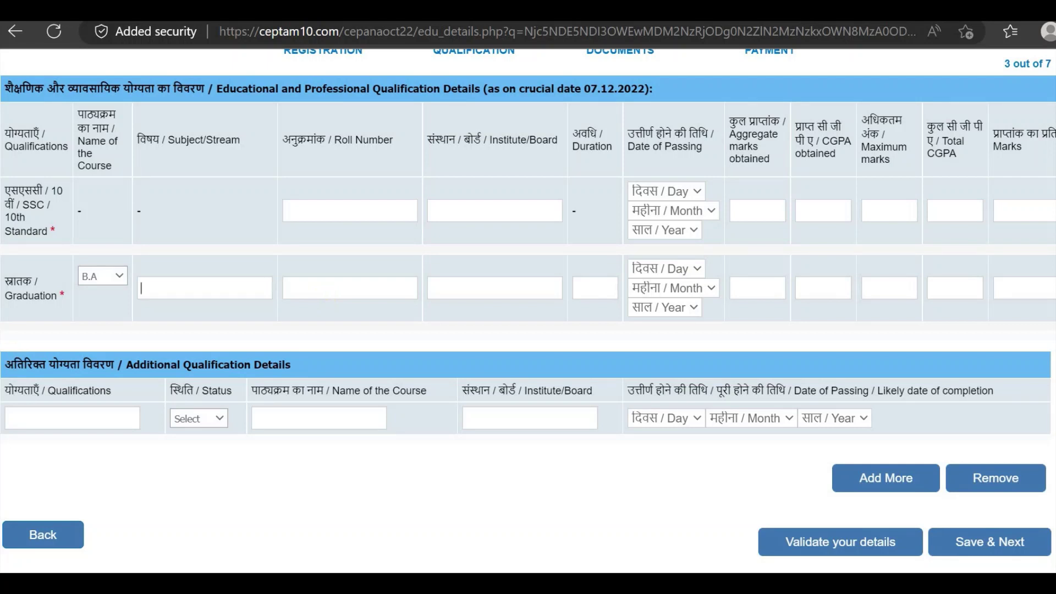
{"action": "left_click", "coordinate": [372, 286]}
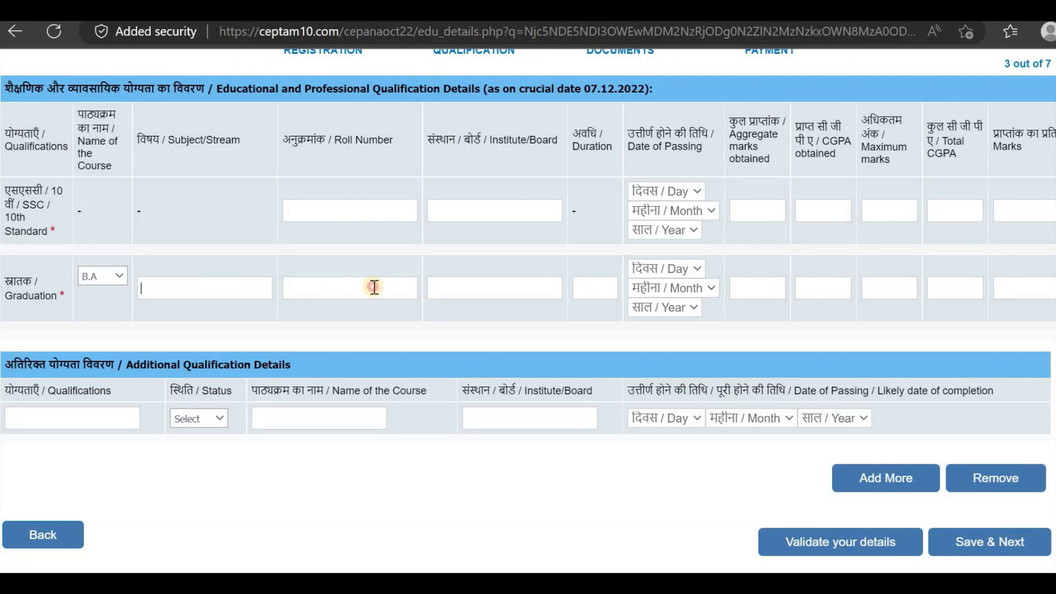
{"action": "left_click", "coordinate": [494, 288]}
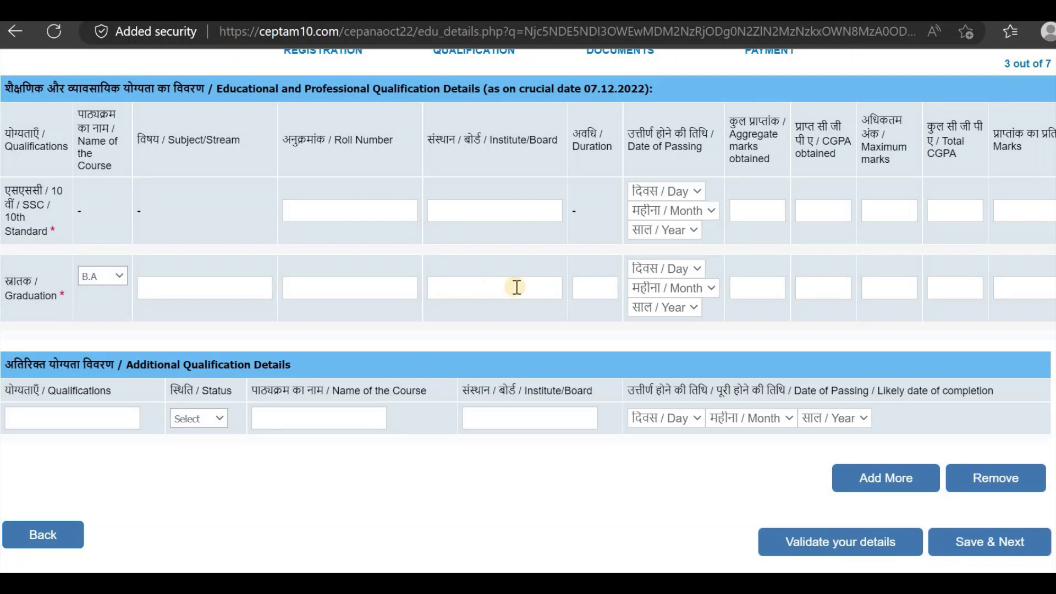
{"action": "left_click", "coordinate": [601, 288]}
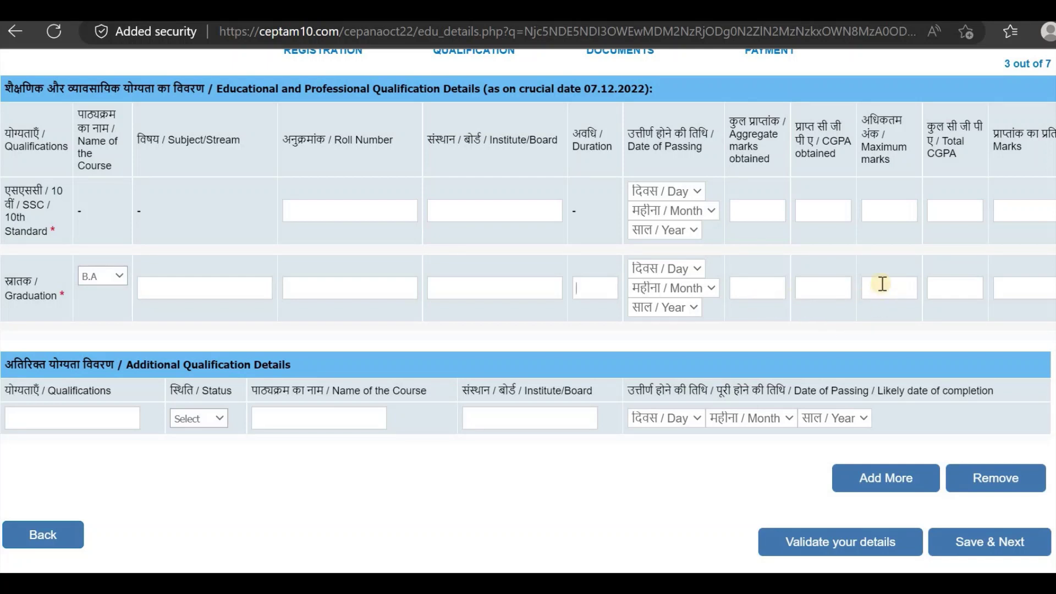
{"action": "left_click", "coordinate": [756, 289]}
{"action": "left_click", "coordinate": [943, 289]}
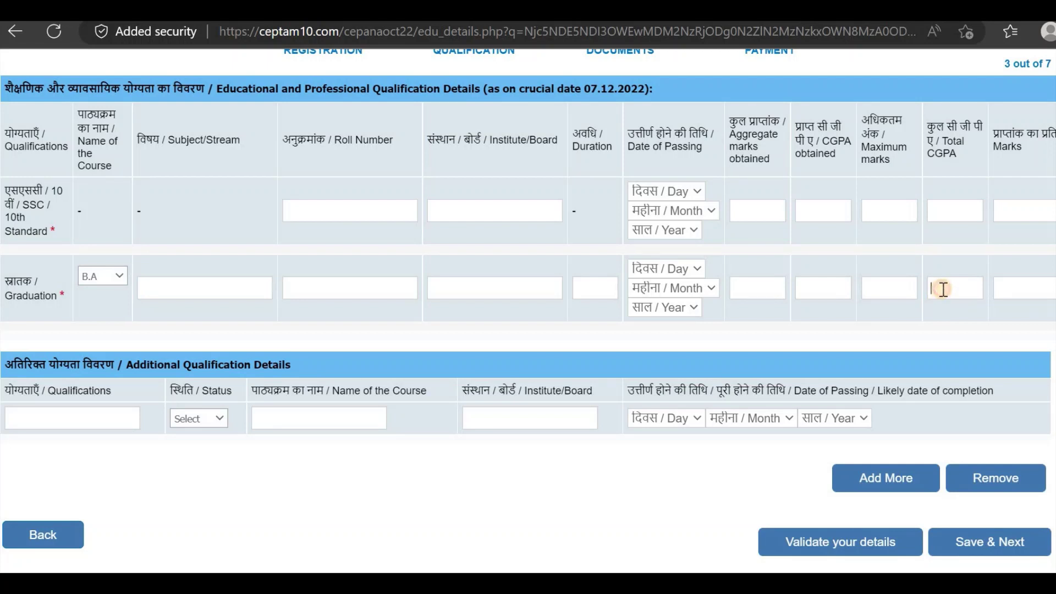
{"action": "left_click", "coordinate": [817, 293]}
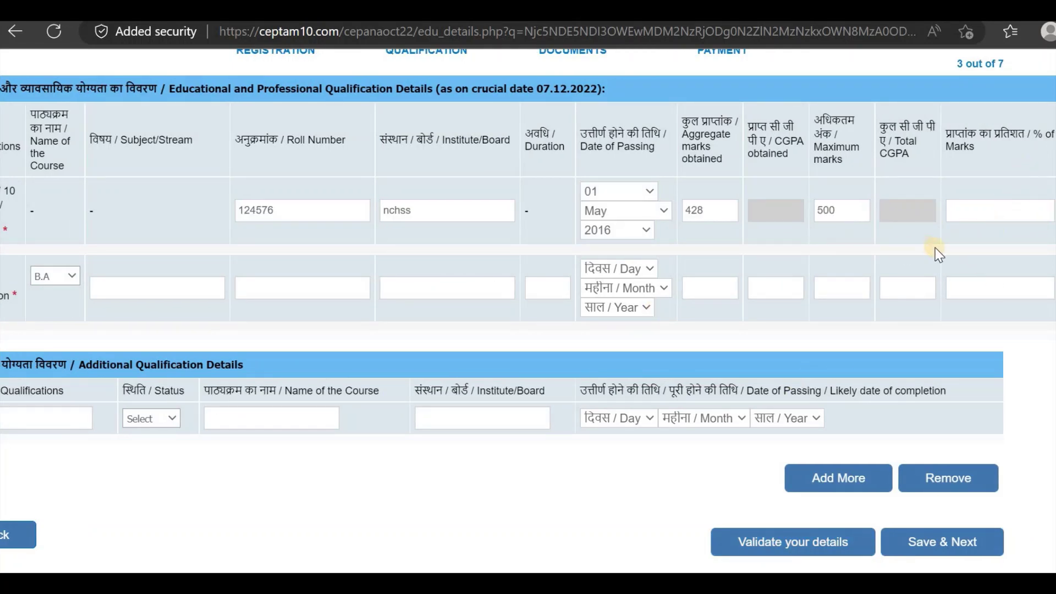
Step: Complete the percentage of marks for 10th Standard and save the qualification details to proceed to posting preferences
{"action": "left_click", "coordinate": [975, 211]}
{"action": "scroll", "coordinate": [304, 262], "scroll_direction": "up", "scroll_amount": 5}
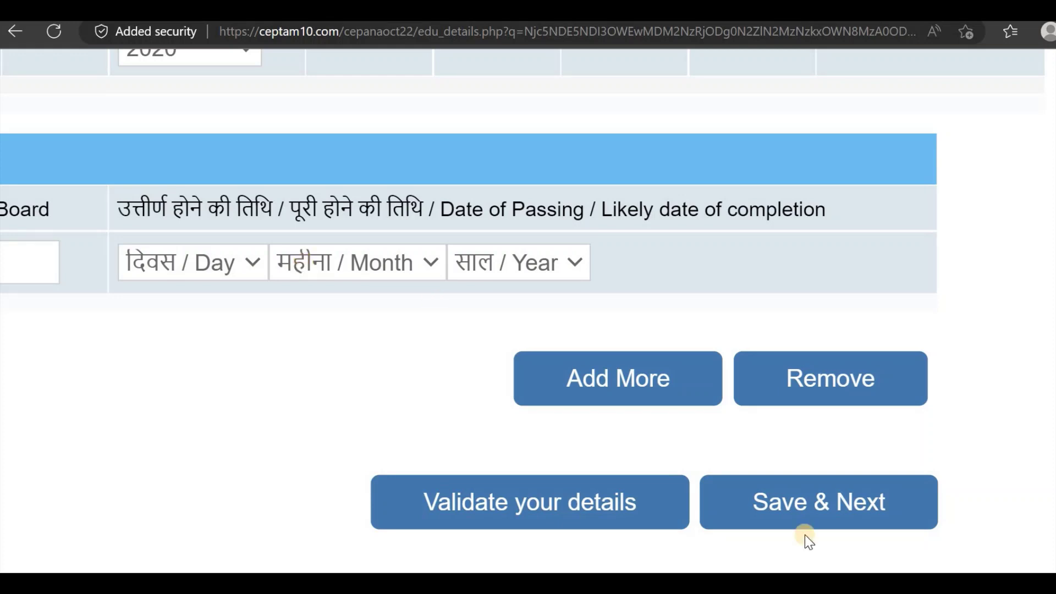
{"action": "left_click", "coordinate": [856, 517]}
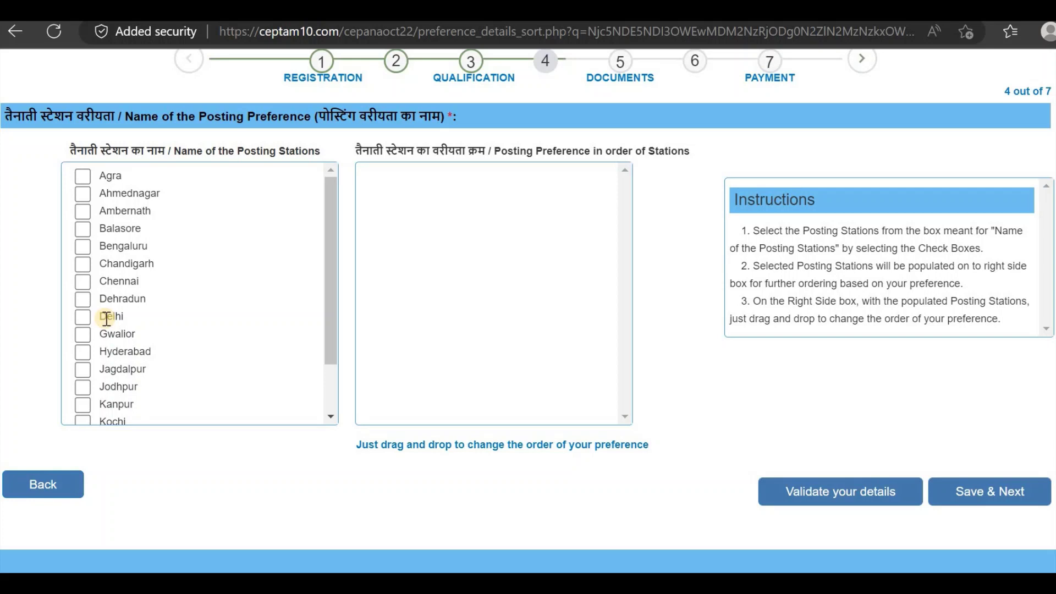
Step: Select Chennai, Bengaluru, Kochi, Visakhapatnam and Hyderabad, in that order, as preferred posting stations
{"action": "left_click", "coordinate": [84, 281]}
{"action": "scroll", "coordinate": [86, 283], "scroll_direction": "down", "scroll_amount": 2}
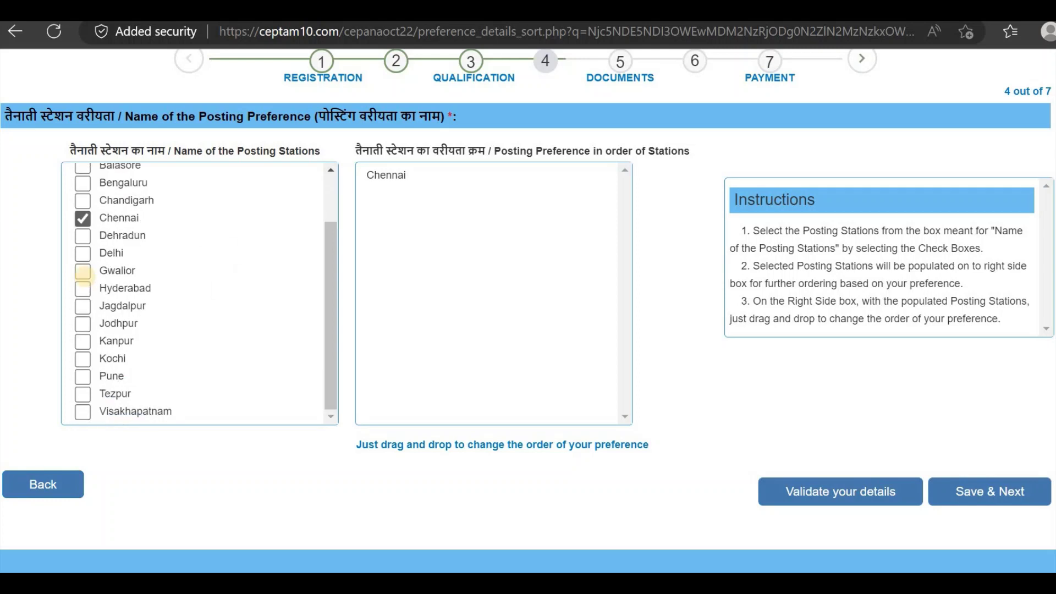
{"action": "scroll", "coordinate": [83, 272], "scroll_direction": "up", "scroll_amount": 2}
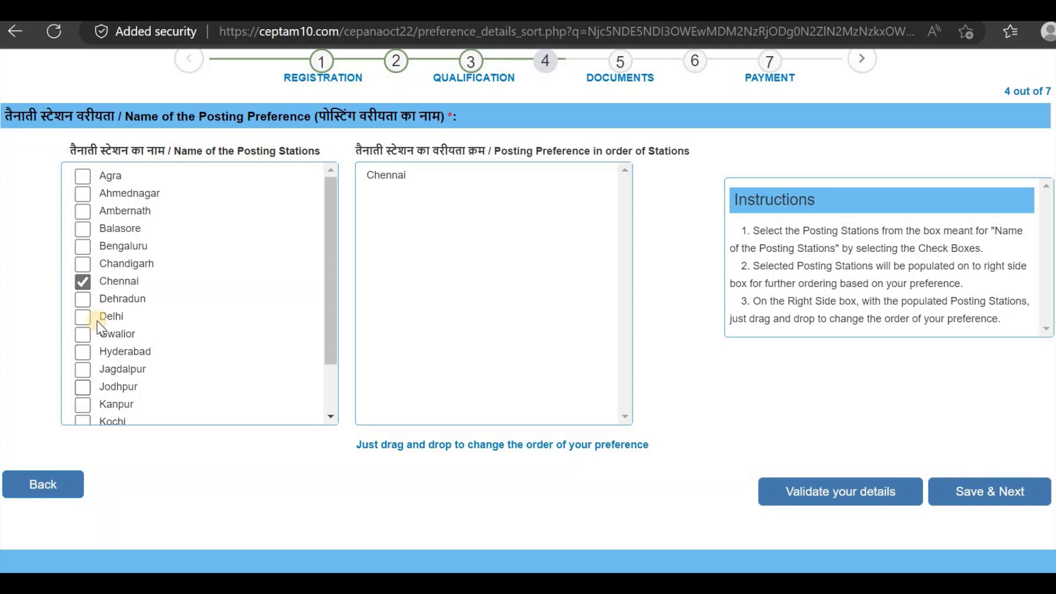
{"action": "left_click", "coordinate": [83, 247]}
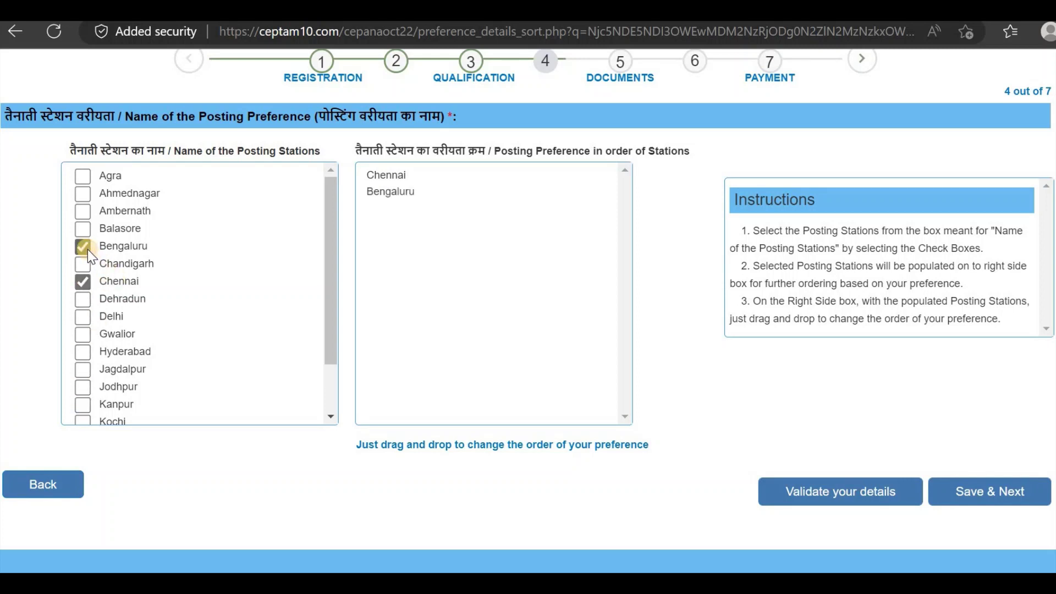
{"action": "scroll", "coordinate": [87, 249], "scroll_direction": "down", "scroll_amount": 1}
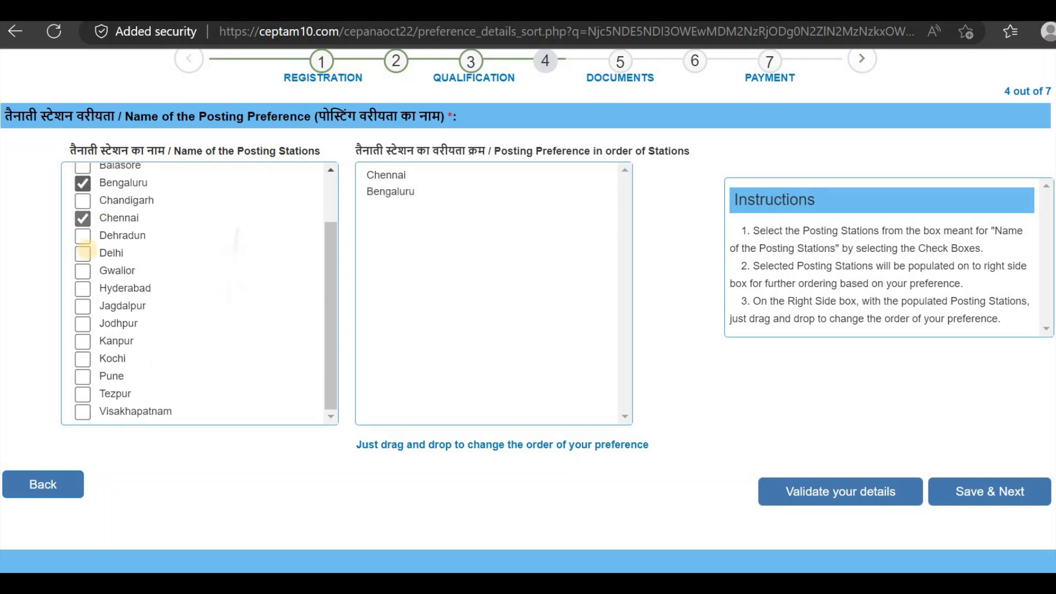
{"action": "left_click", "coordinate": [84, 360]}
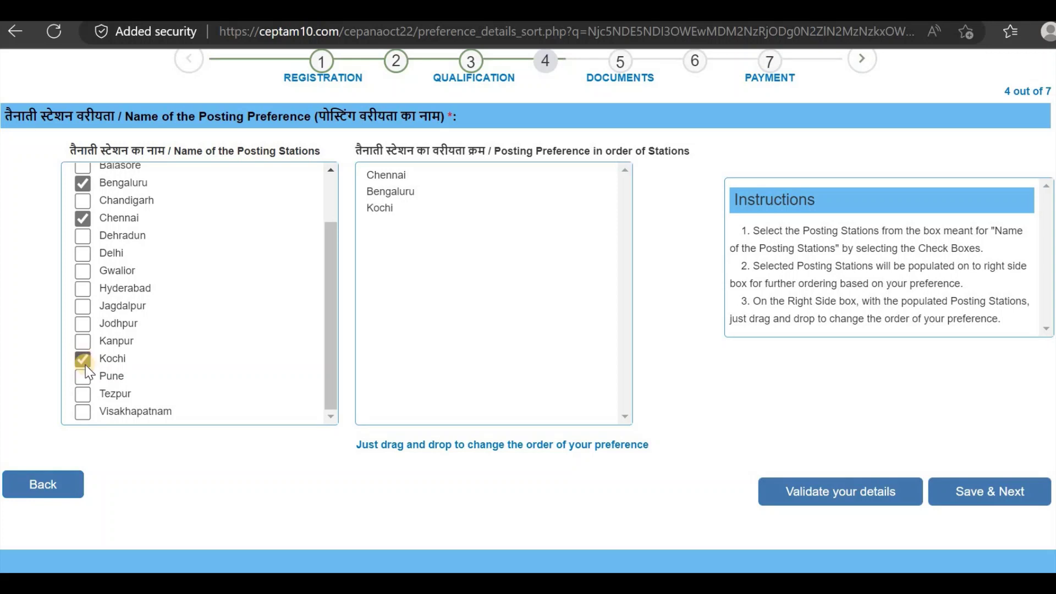
{"action": "left_click", "coordinate": [87, 410]}
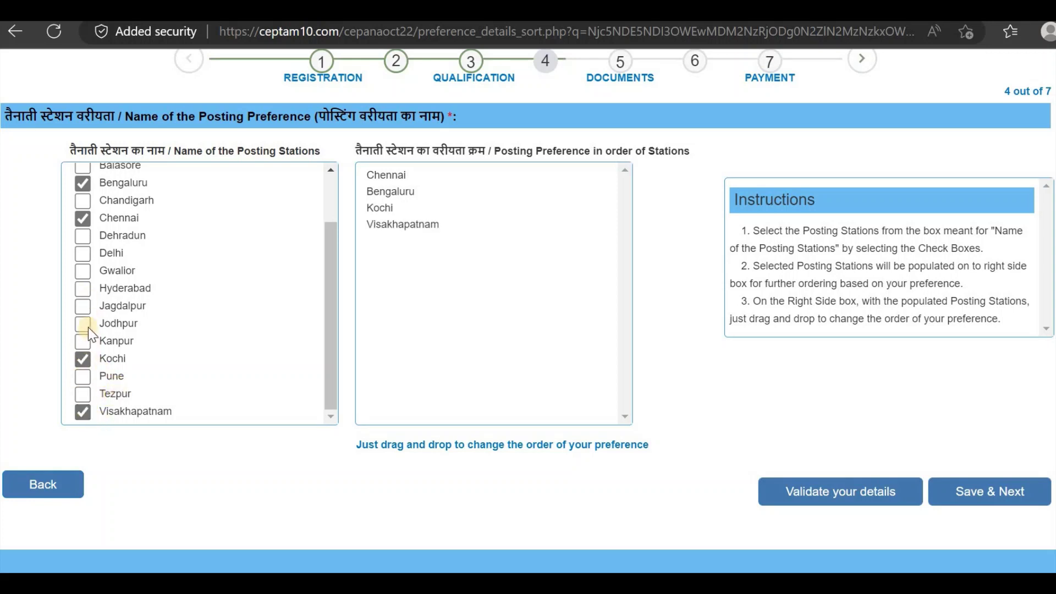
{"action": "left_click", "coordinate": [84, 290]}
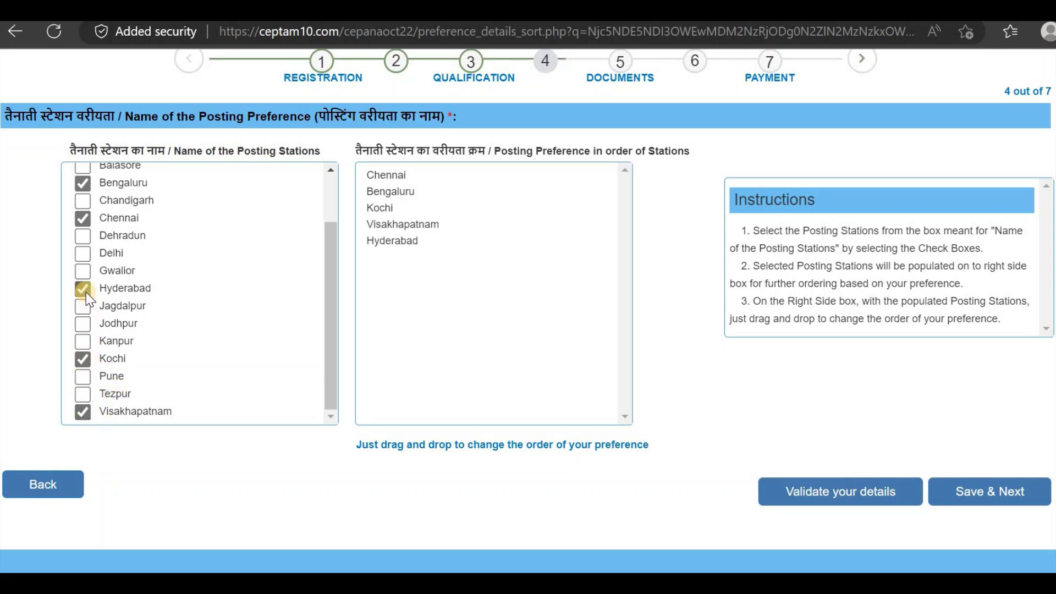
Step: Add all remaining posting stations and move Ambernath further down the preference order
{"action": "scroll", "coordinate": [85, 292], "scroll_direction": "up", "scroll_amount": 2}
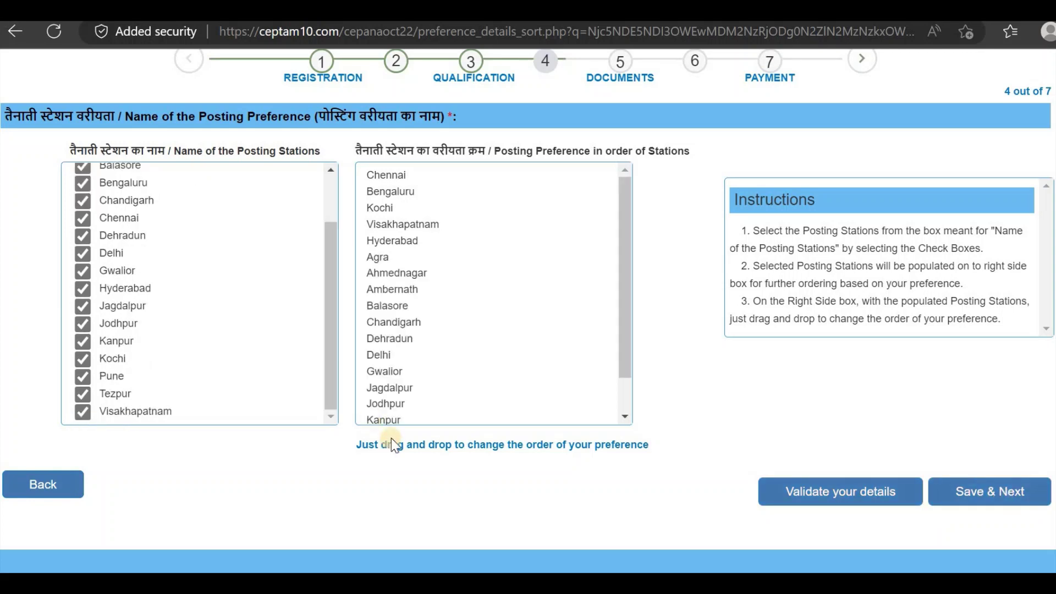
{"action": "left_click_drag", "start_coordinate": [395, 288], "coordinate": [410, 379]}
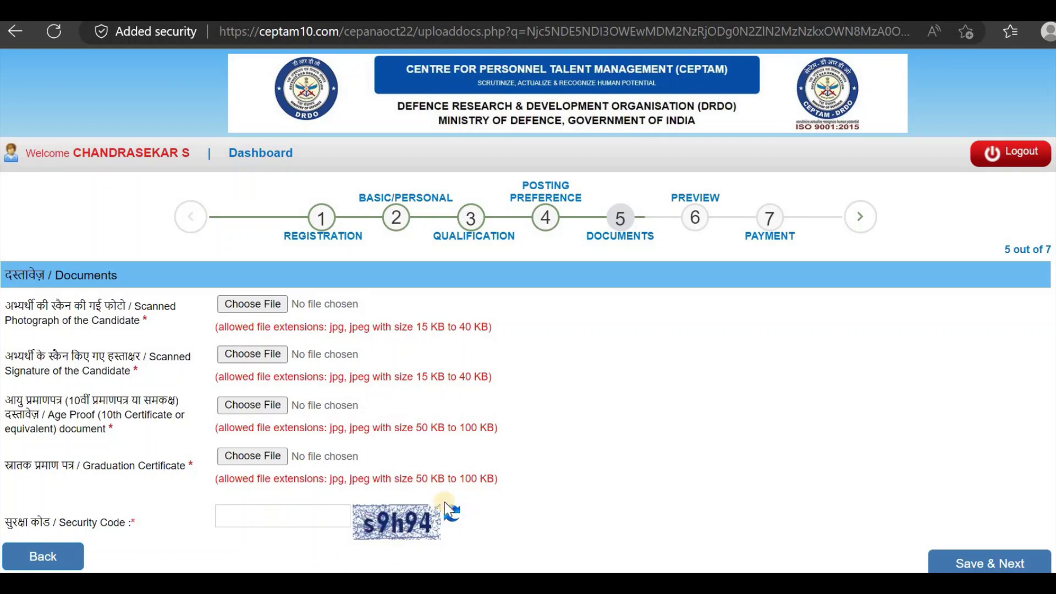
Step: Save the documents page and tick the confirmation of the candidate's photo in the application preview
{"action": "left_click", "coordinate": [1033, 564]}
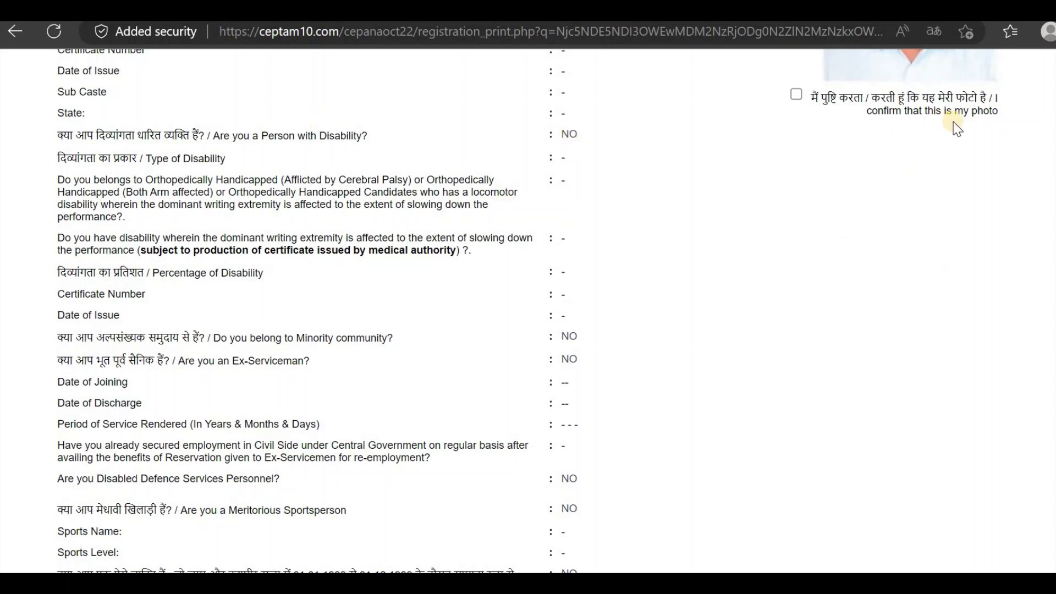
{"action": "left_click", "coordinate": [796, 95]}
{"action": "left_click", "coordinate": [12, 11]}
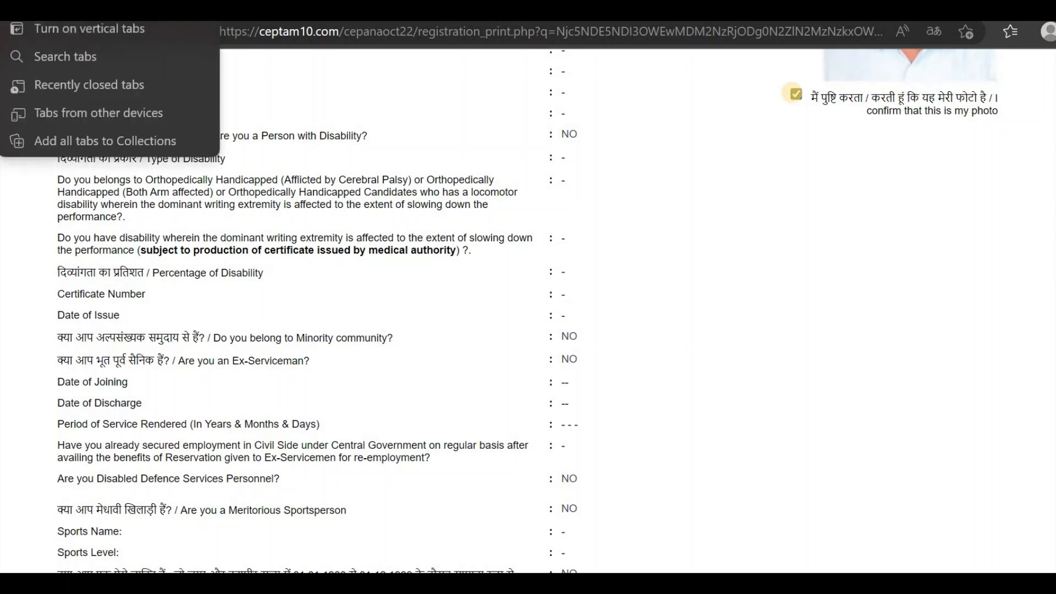
{"action": "key", "text": "Escape"}
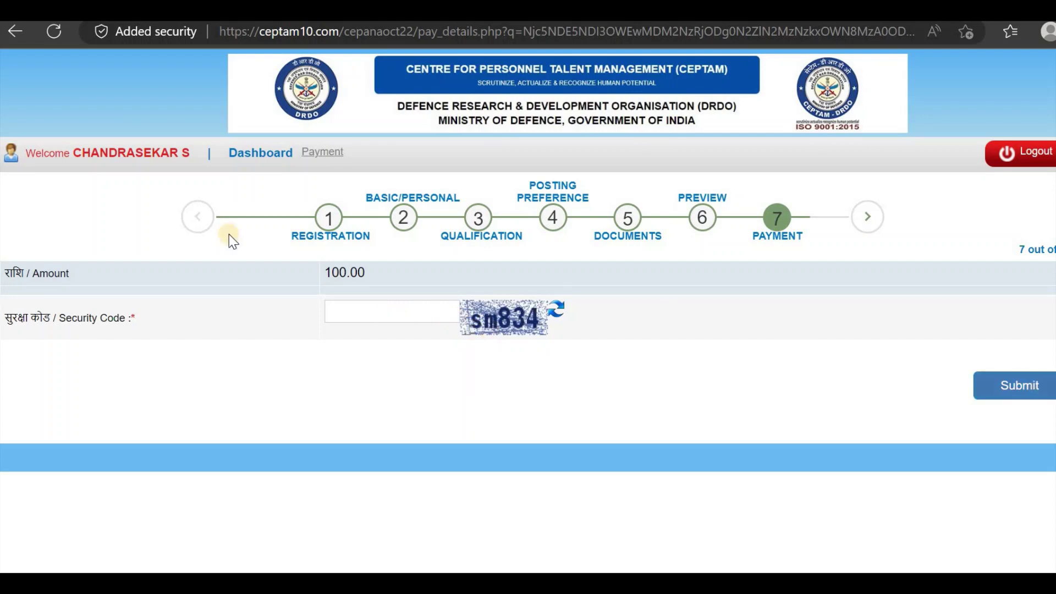
Step: Leave the payment page and return to the dashboard to check the application's status
{"action": "left_click", "coordinate": [15, 31]}
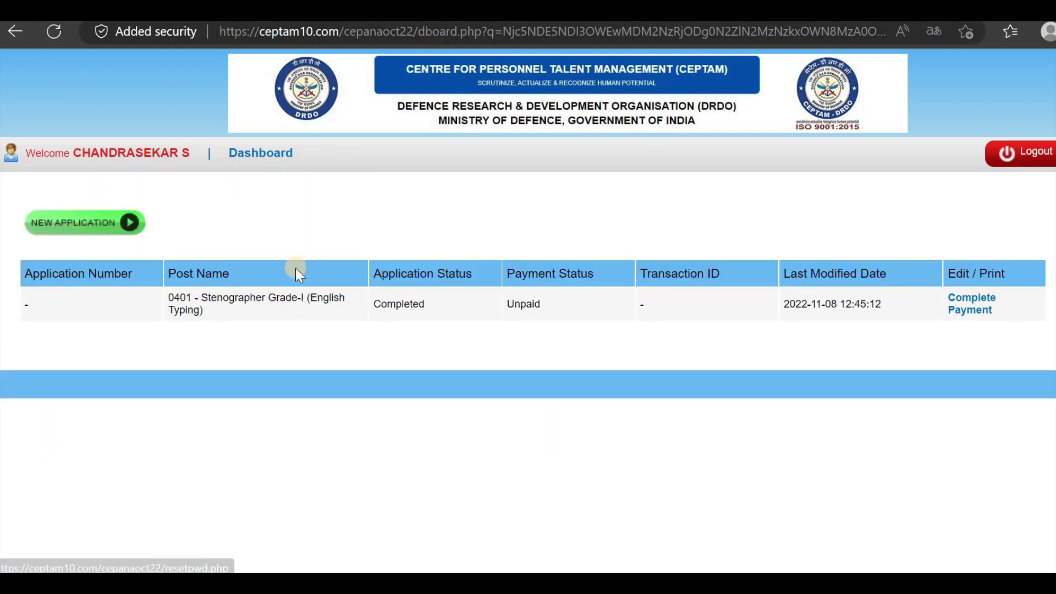